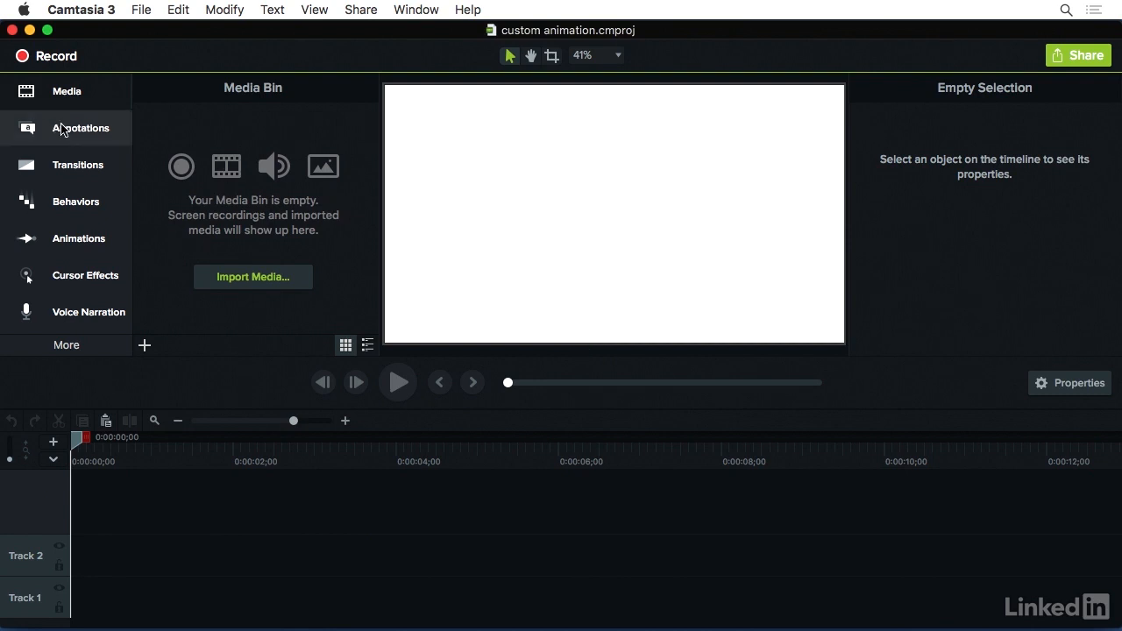
Add the black Basic rectangle annotation and size it as a wide bar across the lower part of the canvas, starting at the left edge
{"action": "left_click", "coordinate": [63, 129]}
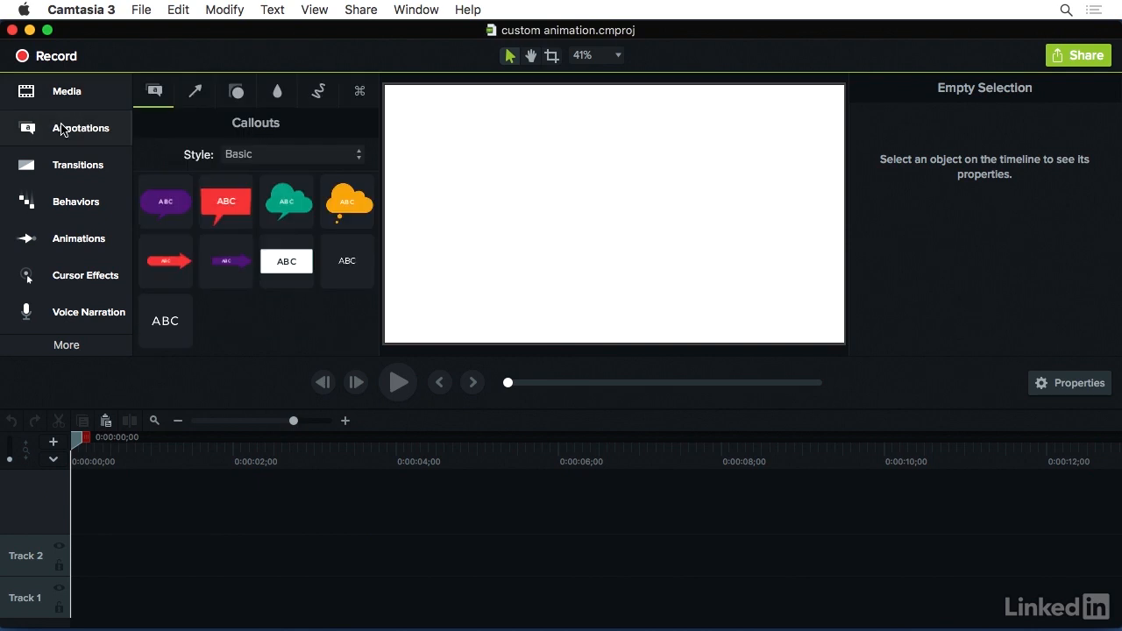
{"action": "left_click", "coordinate": [236, 93]}
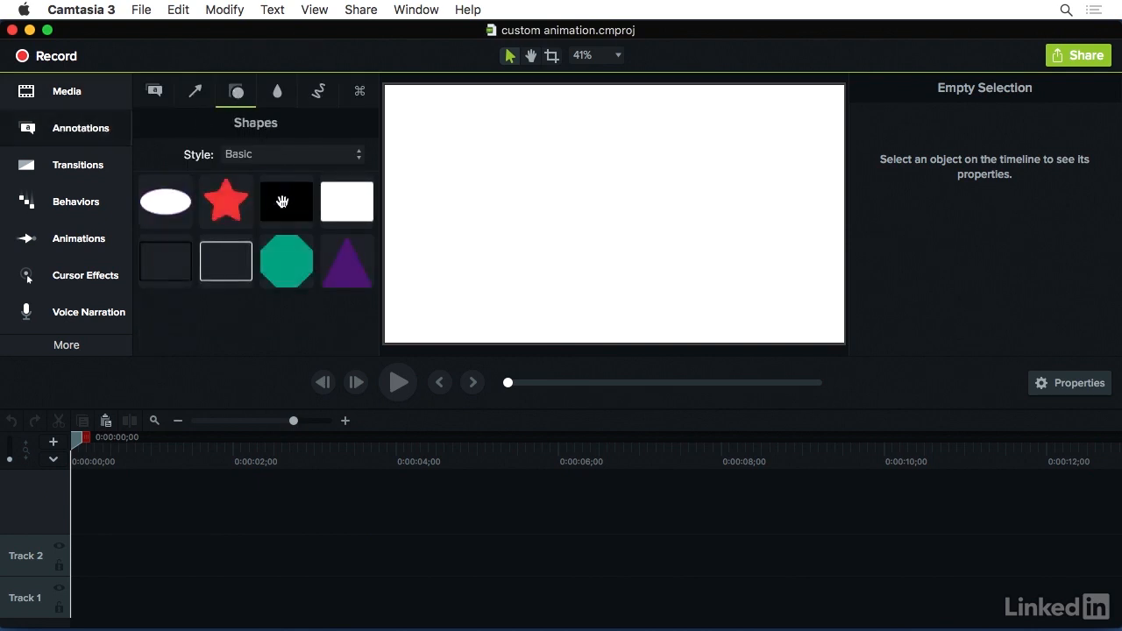
{"action": "left_click_drag", "start_coordinate": [283, 196], "coordinate": [798, 274]}
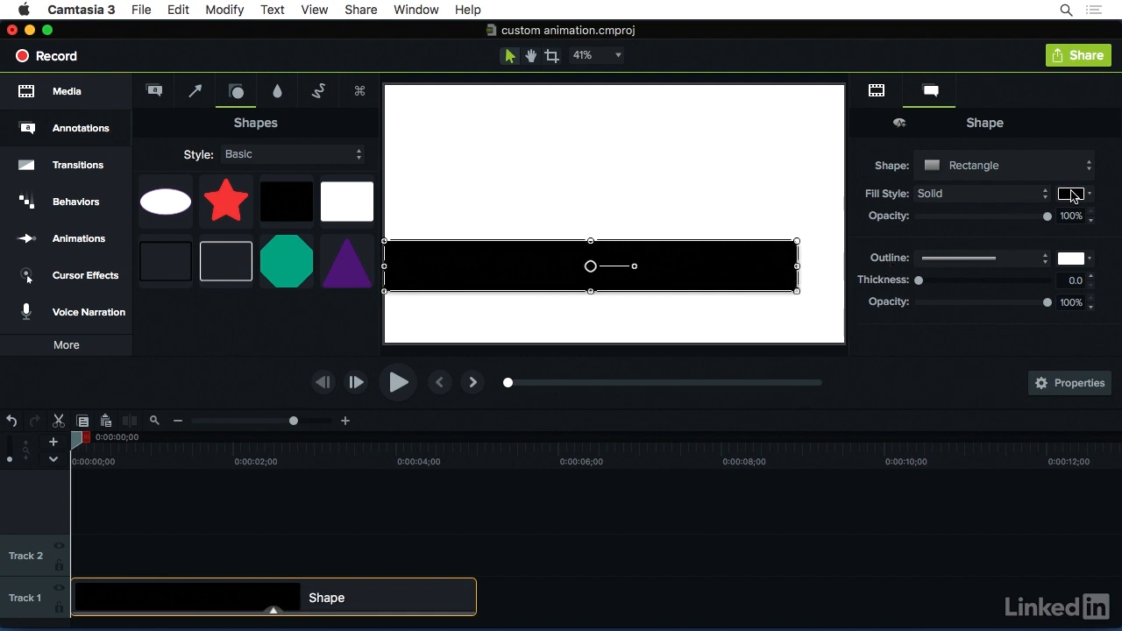
Set the black bar's fill opacity to 60% and remove its drop shadow
{"action": "double_click", "coordinate": [1069, 216]}
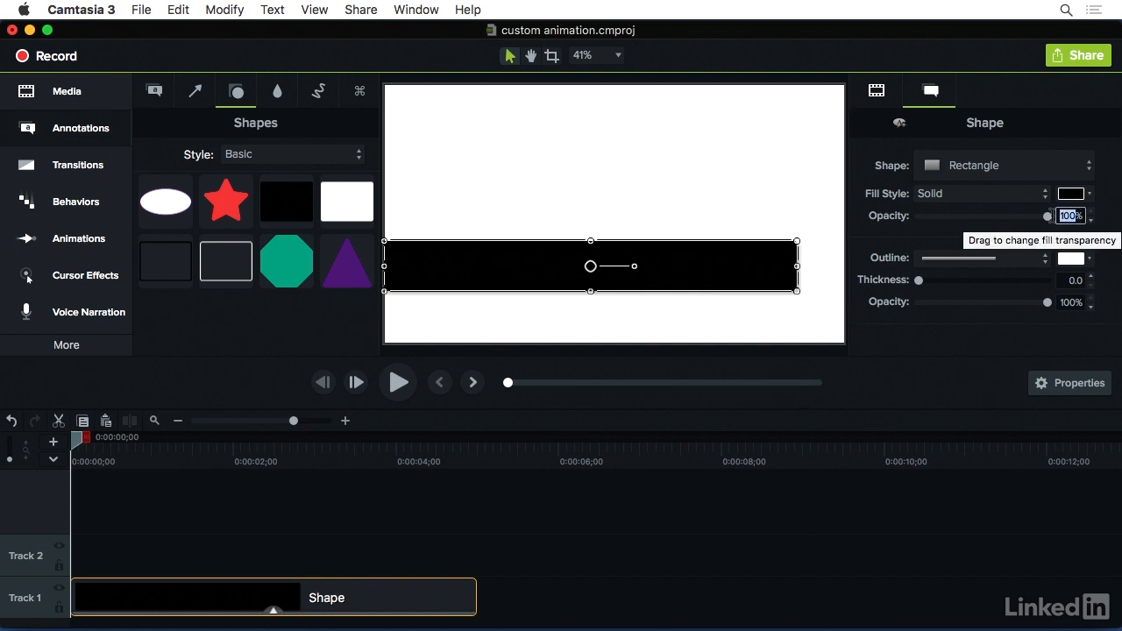
{"action": "type", "text": "60"}
{"action": "key", "text": "Return"}
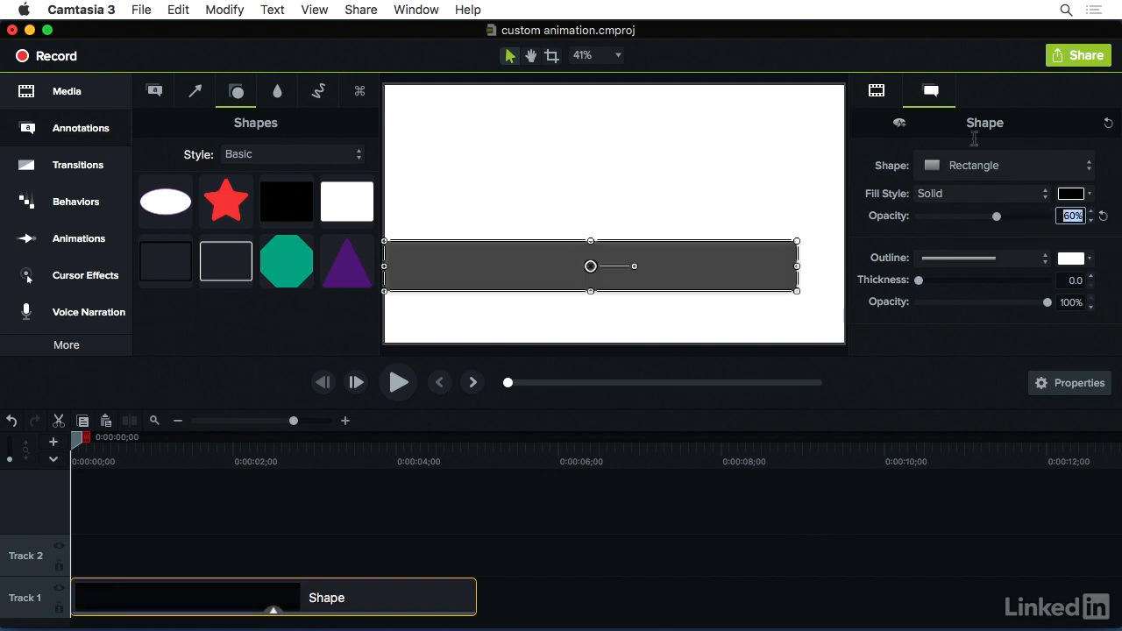
{"action": "left_click", "coordinate": [878, 89]}
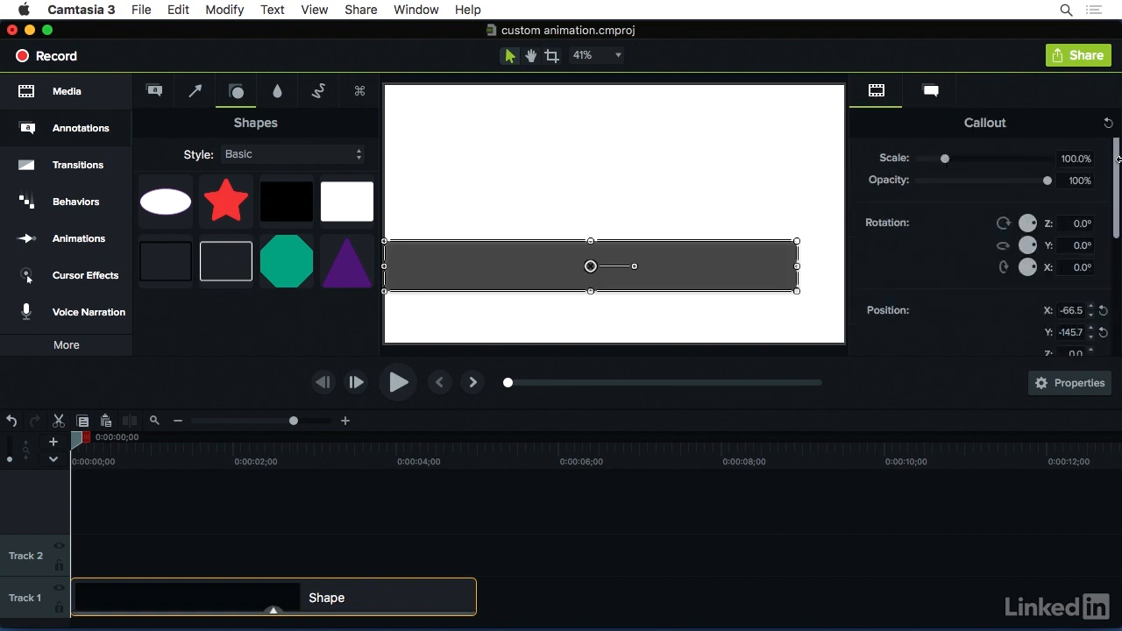
{"action": "left_click_drag", "start_coordinate": [1118, 162], "coordinate": [1118, 260]}
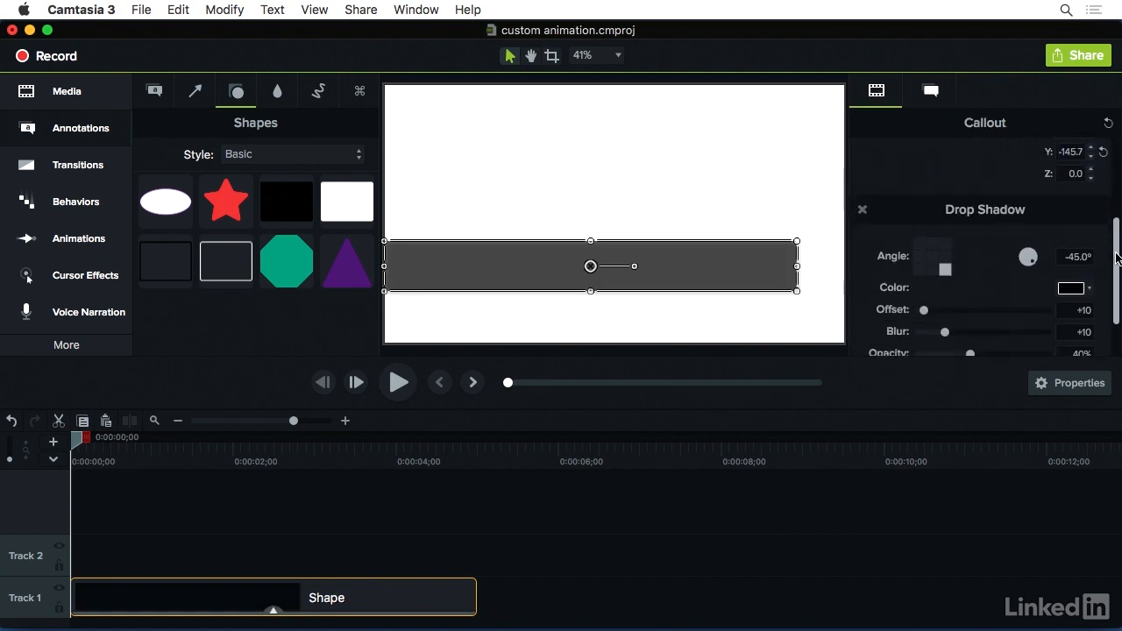
{"action": "left_click", "coordinate": [863, 211]}
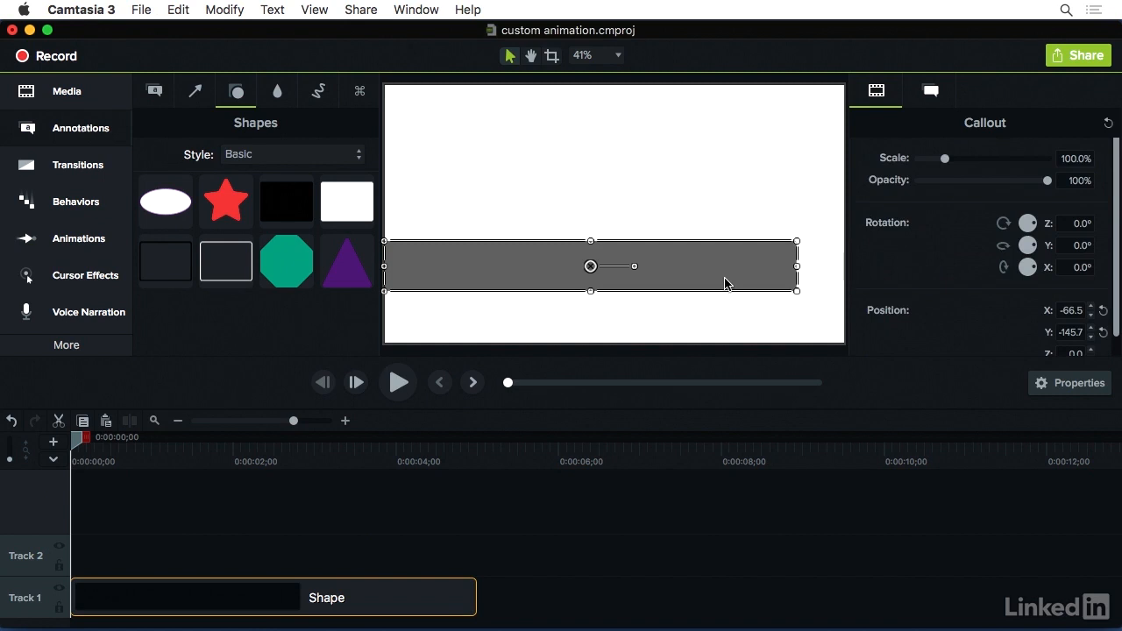
Duplicate the bar onto Track 2 and shrink the copy to a thin, full-width strip along the original's lower edge
{"action": "key", "text": "super+d"}
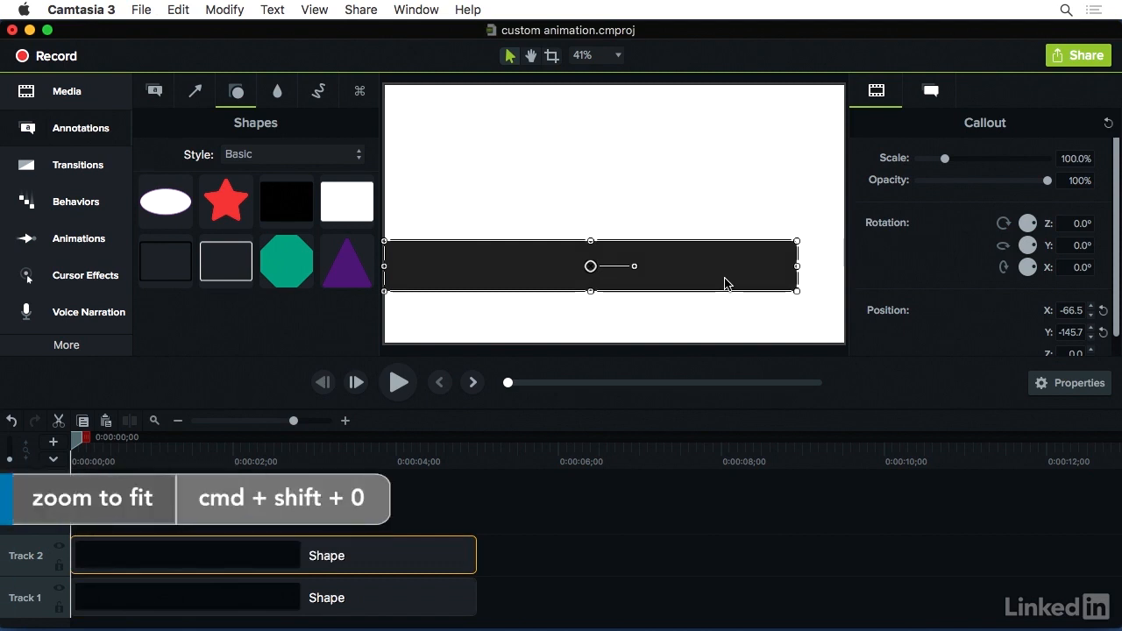
{"action": "key", "text": "super+shift+0"}
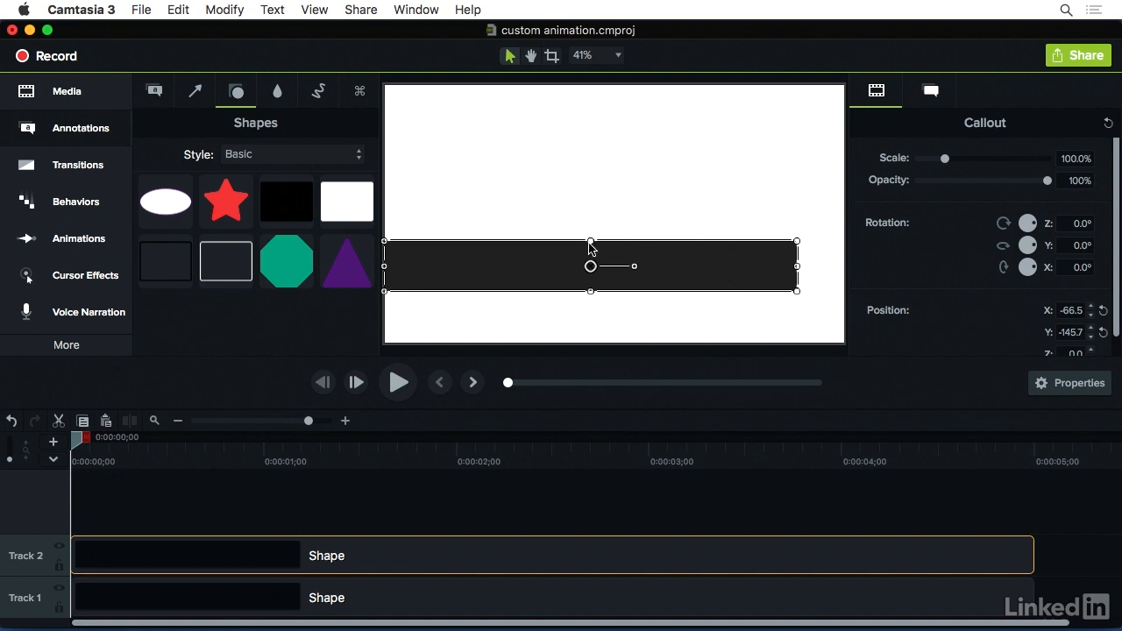
{"action": "left_click_drag", "start_coordinate": [589, 242], "coordinate": [574, 306]}
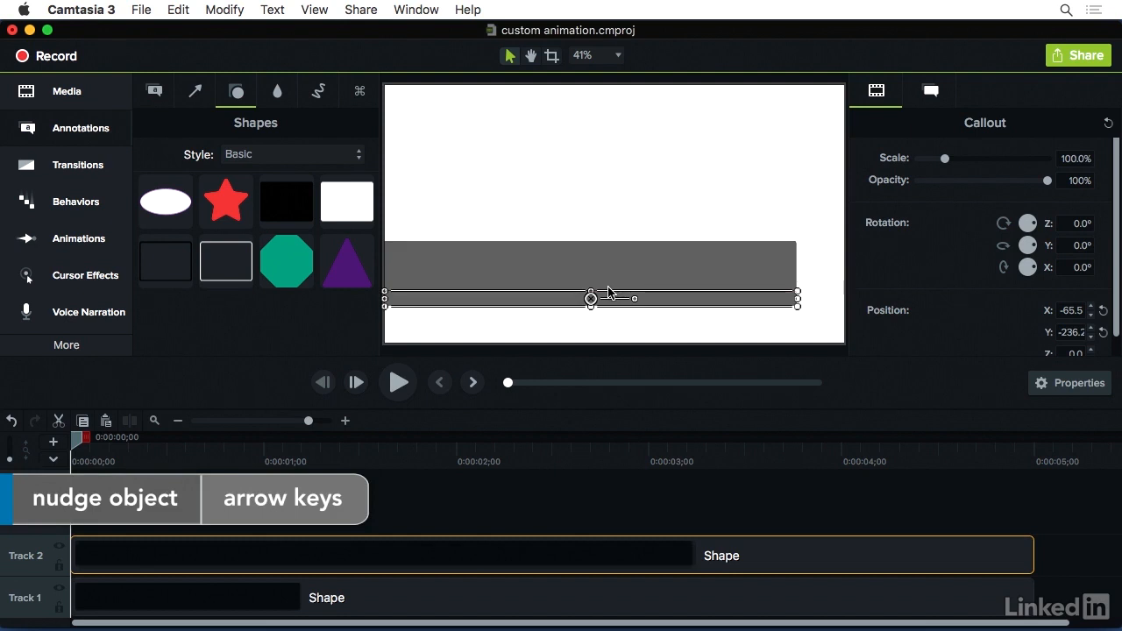
Nudge the thin strip down five steps to leave a small gap beneath the large bar
{"action": "key", "text": "Down"}
{"action": "key", "text": "Down"}
{"action": "key", "text": "Down"}
{"action": "key", "text": "Down"}
{"action": "key", "text": "Down"}
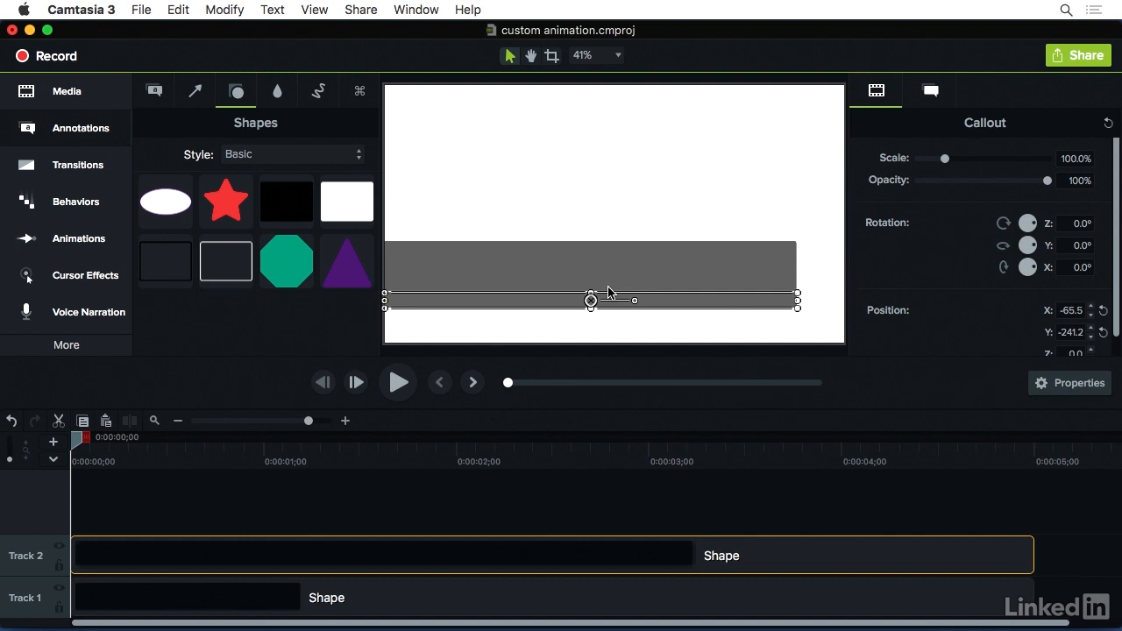
Change the thin strip's fill color to the dark slate gray swatch and deselect it
{"action": "left_click", "coordinate": [928, 92]}
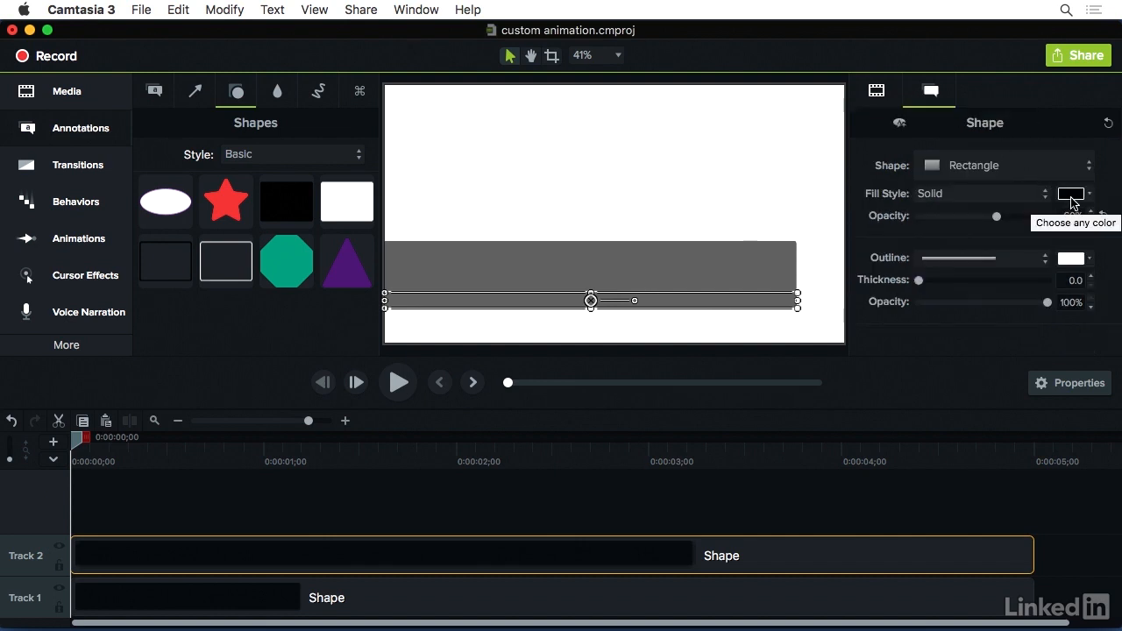
{"action": "left_click", "coordinate": [1070, 196]}
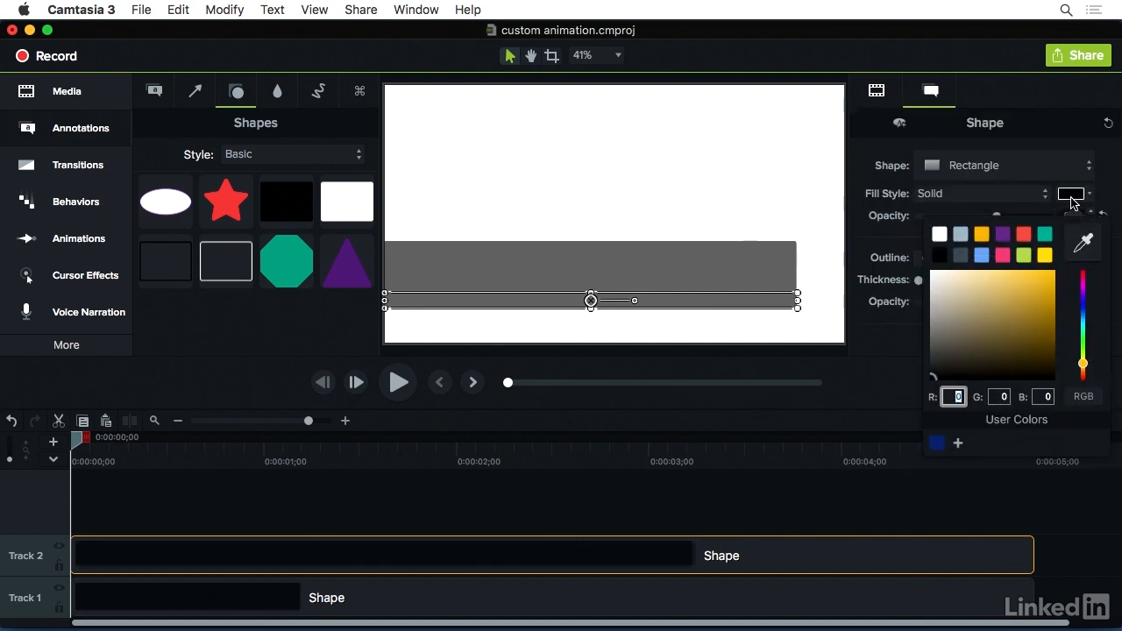
{"action": "left_click", "coordinate": [961, 256]}
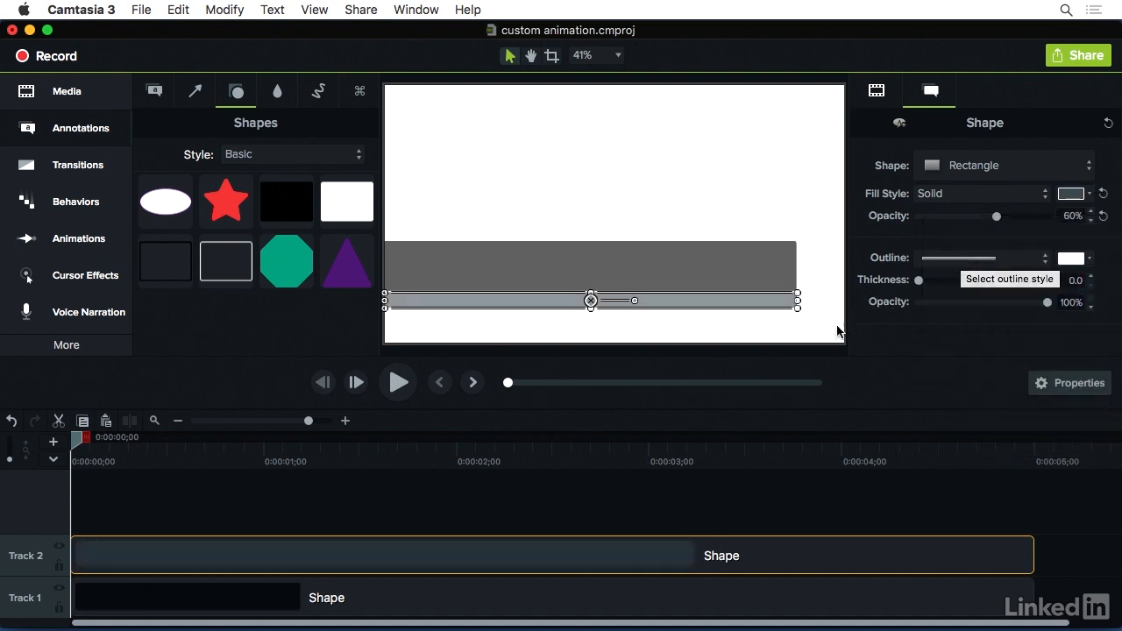
{"action": "left_click", "coordinate": [806, 325]}
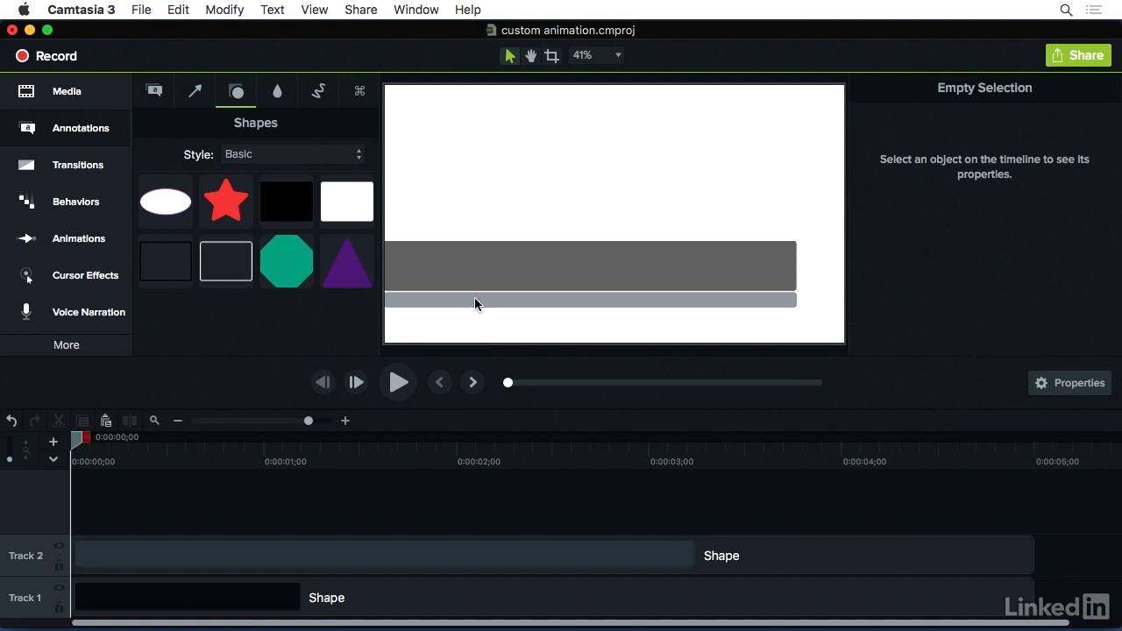
Add a Custom animation to the large bar's clip on Track 1, running from the clip's start to the 1-second mark
{"action": "left_click", "coordinate": [79, 240]}
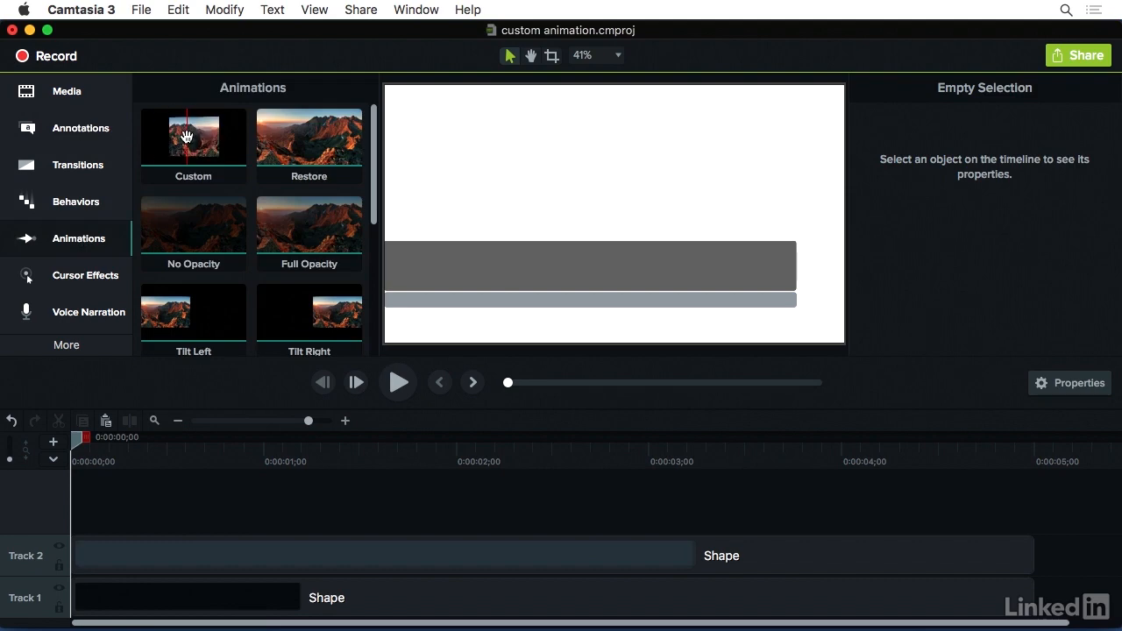
{"action": "left_click_drag", "start_coordinate": [183, 131], "coordinate": [173, 588]}
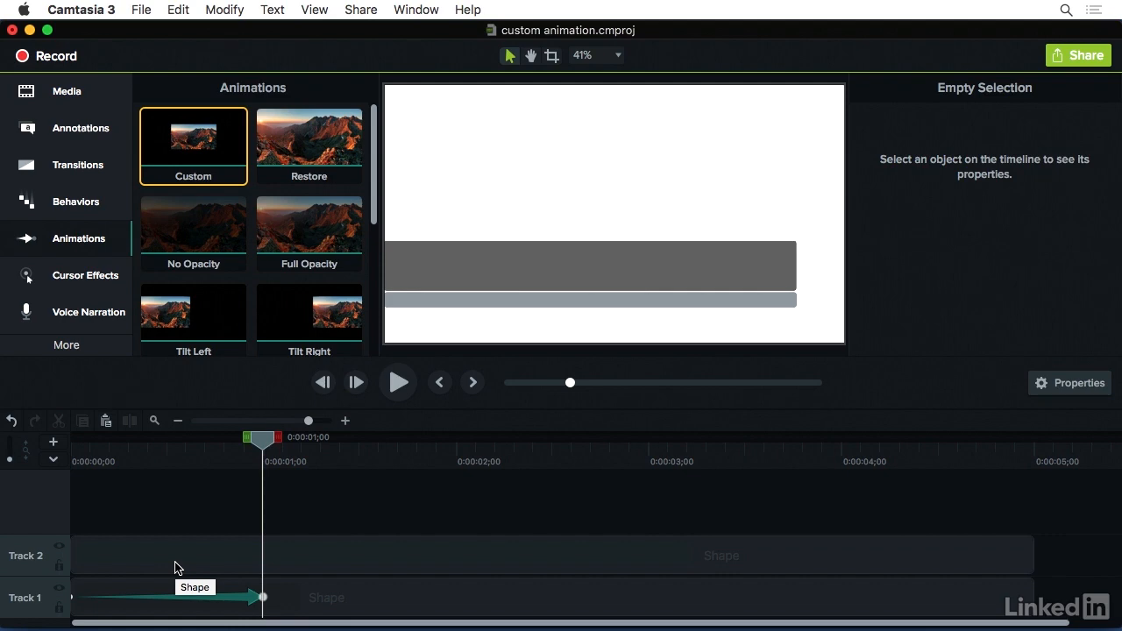
{"action": "left_click", "coordinate": [263, 599]}
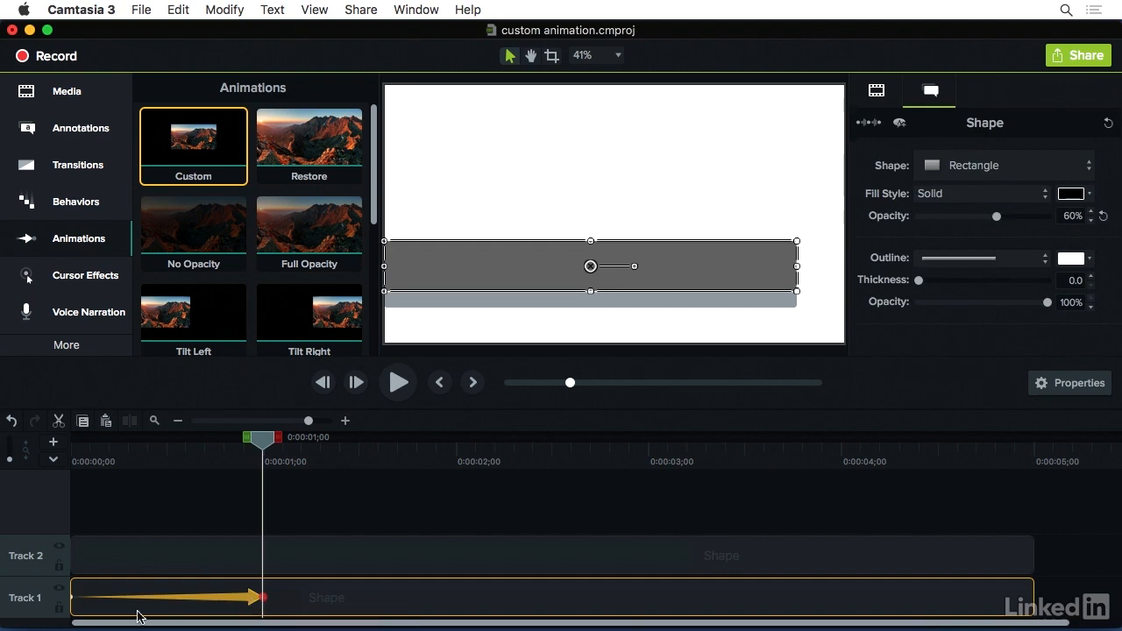
At the animation's starting point, collapse the large bar's width to nothing at the canvas's left edge and play the result
{"action": "left_click", "coordinate": [72, 600]}
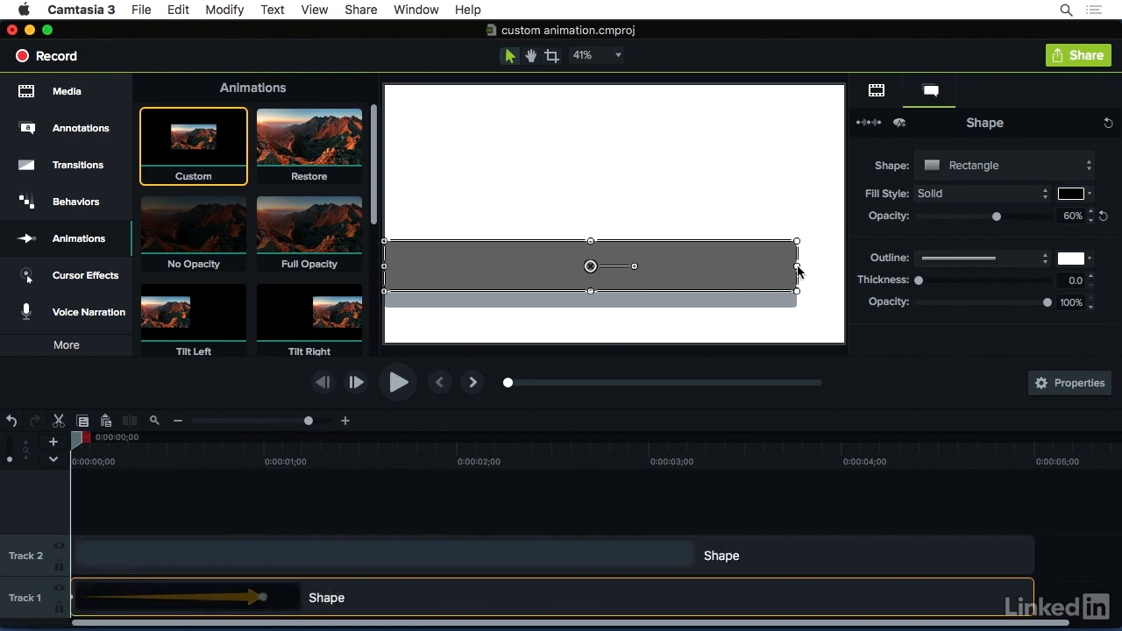
{"action": "left_click_drag", "start_coordinate": [797, 265], "coordinate": [386, 275]}
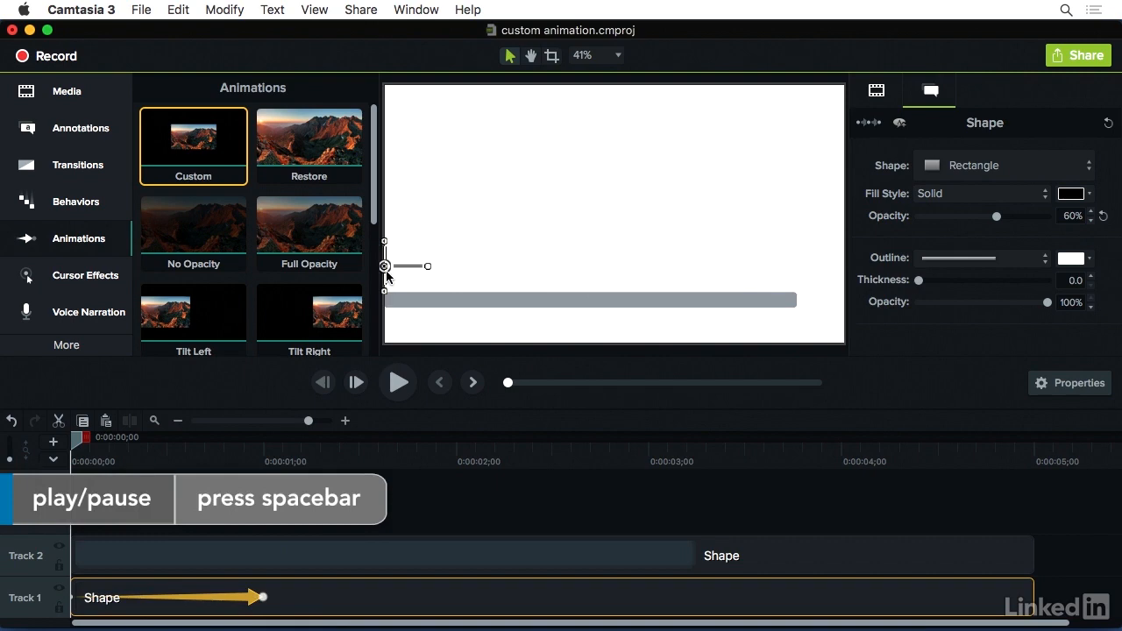
{"action": "key", "text": "space"}
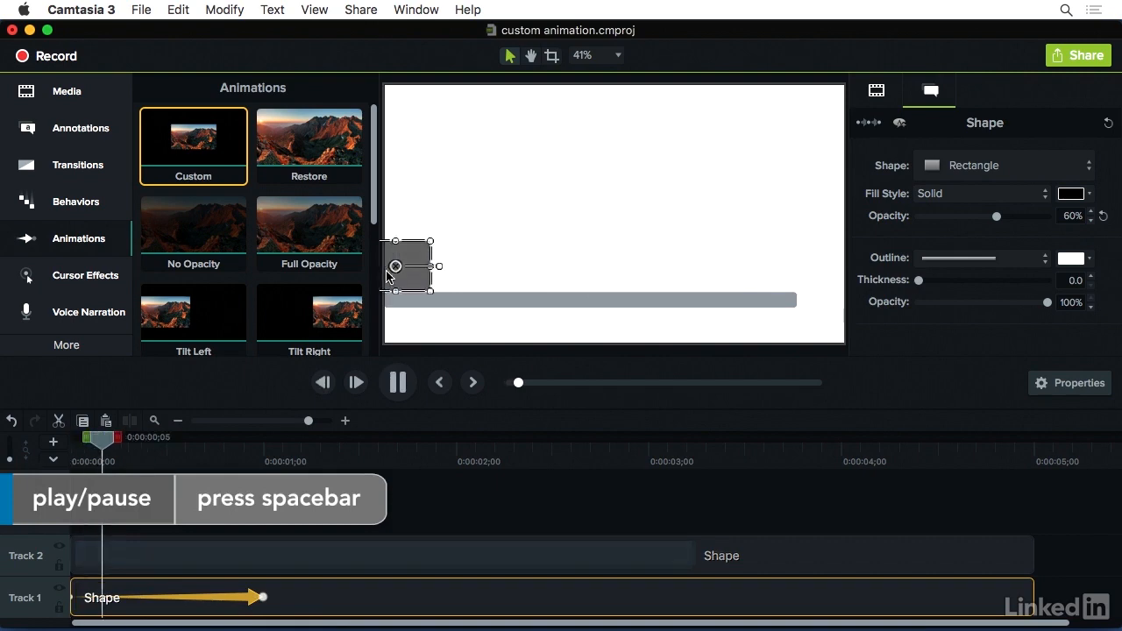
{"action": "key", "text": "space"}
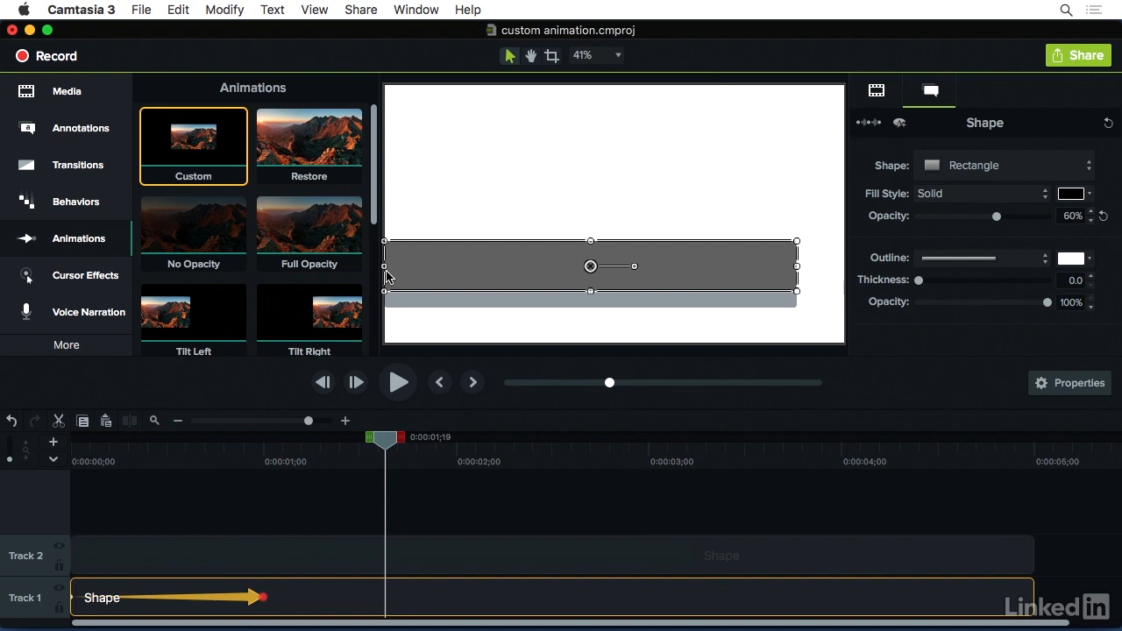
Set the easing of the large bar's animation to None and play it from the beginning
{"action": "right_click", "coordinate": [239, 602]}
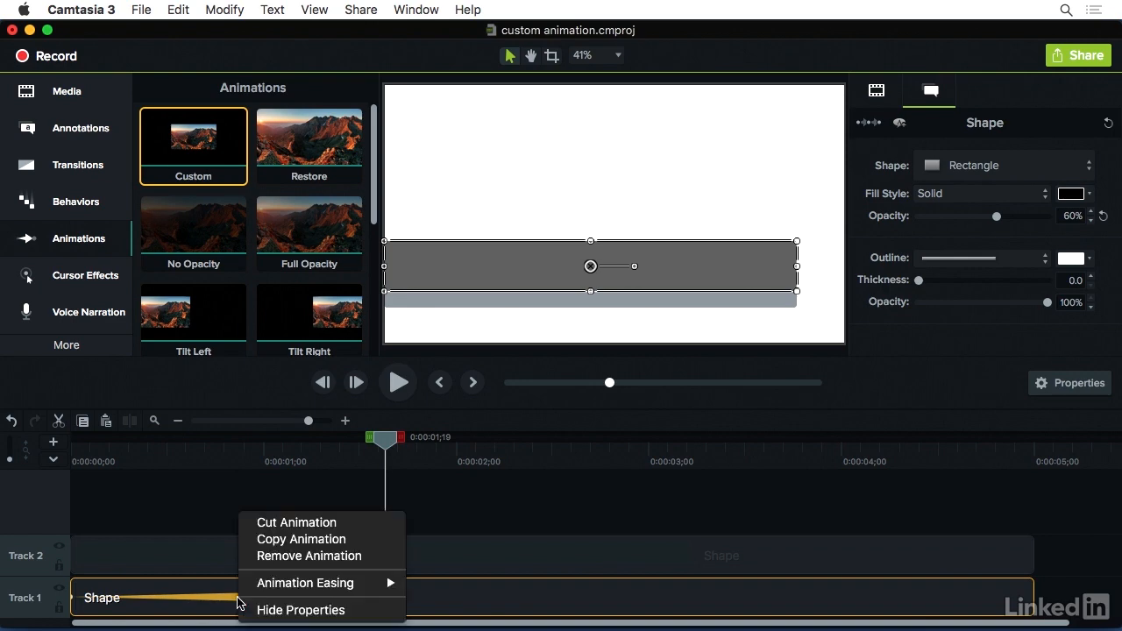
{"action": "mouse_move", "coordinate": [282, 595]}
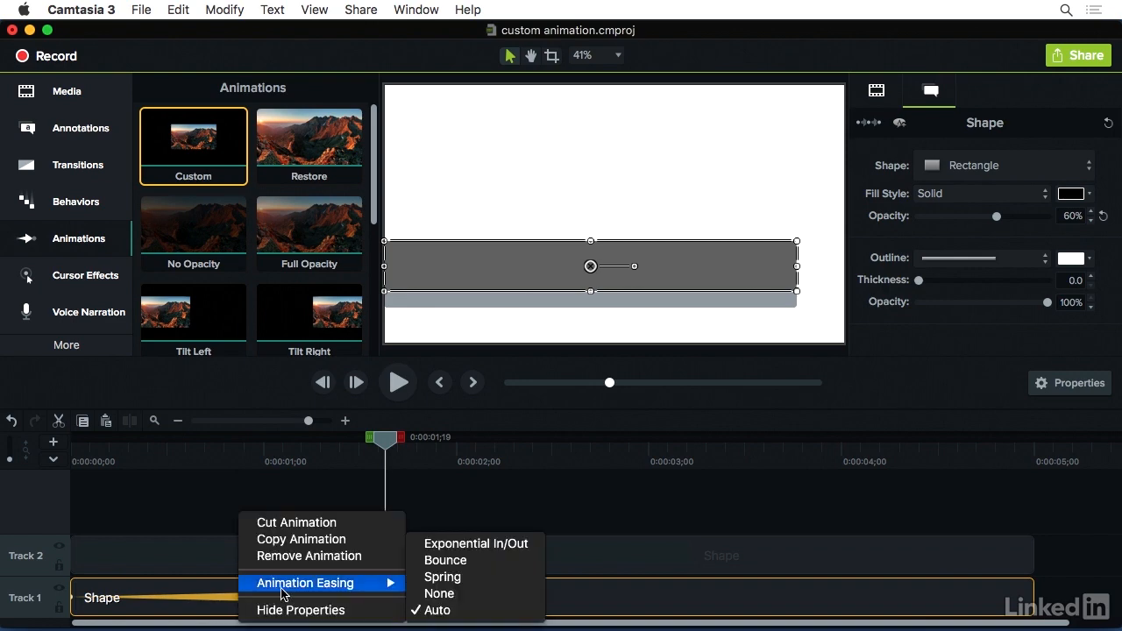
{"action": "left_click", "coordinate": [467, 598]}
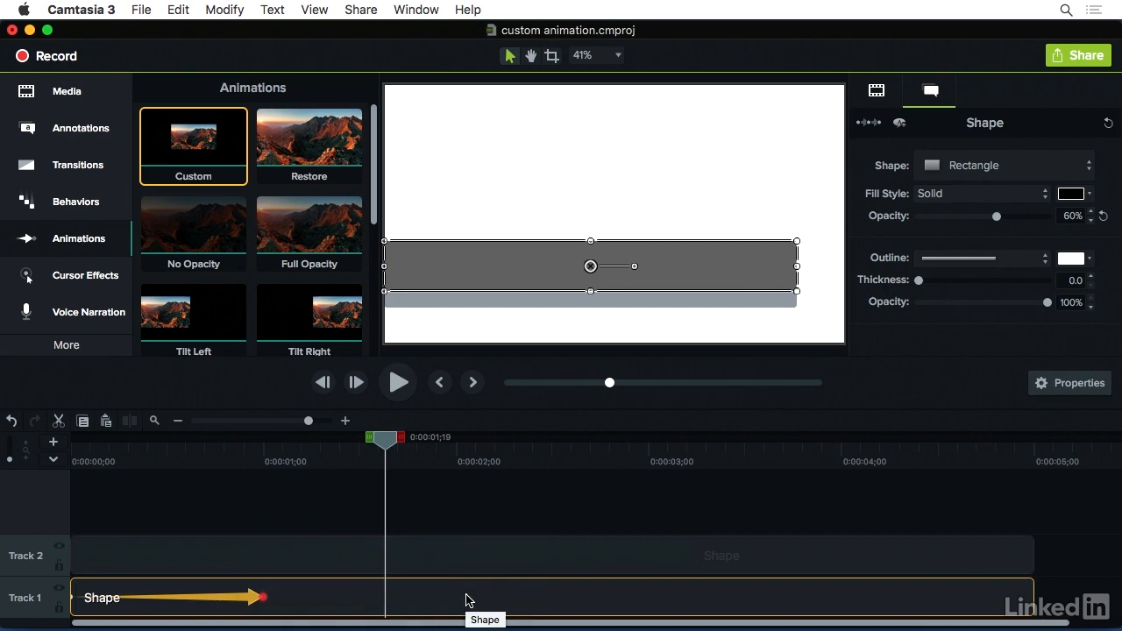
{"action": "left_click", "coordinate": [73, 449]}
{"action": "key", "text": "space"}
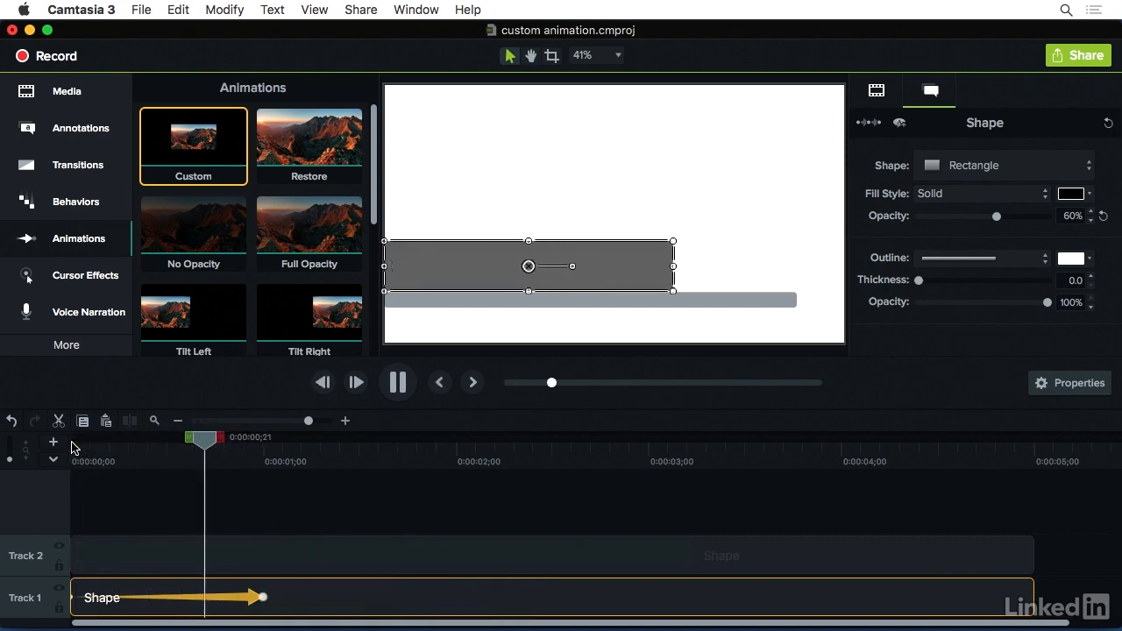
{"action": "key", "text": "space"}
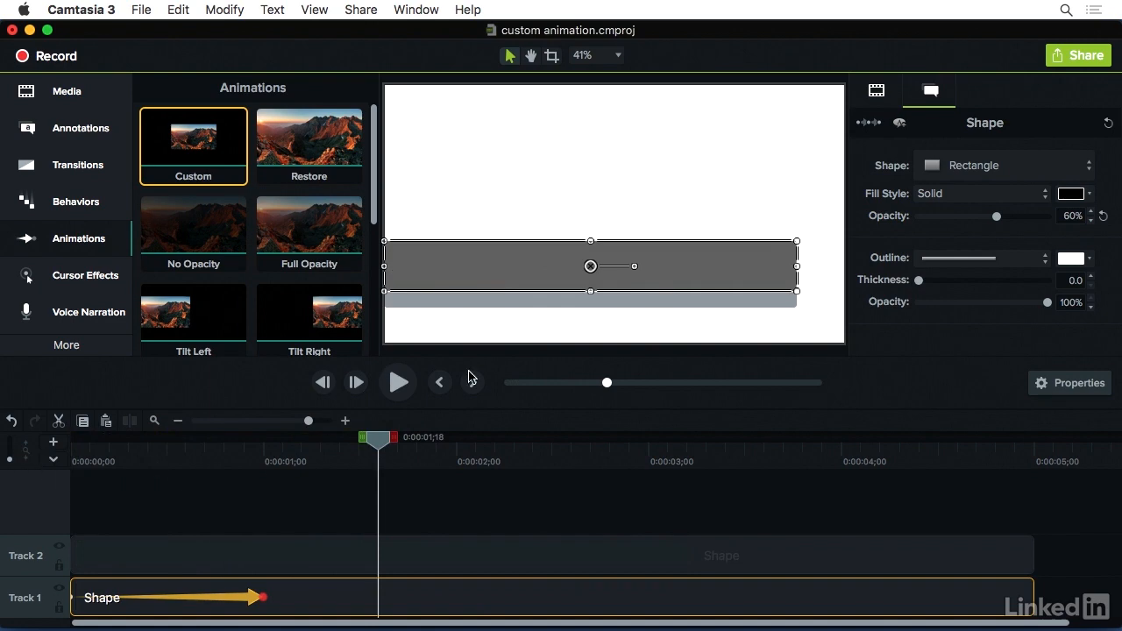
Trim the thin strip's clip on Track 2 to start at 1 second and apply the Sliding behavior to it
{"action": "left_click", "coordinate": [278, 552]}
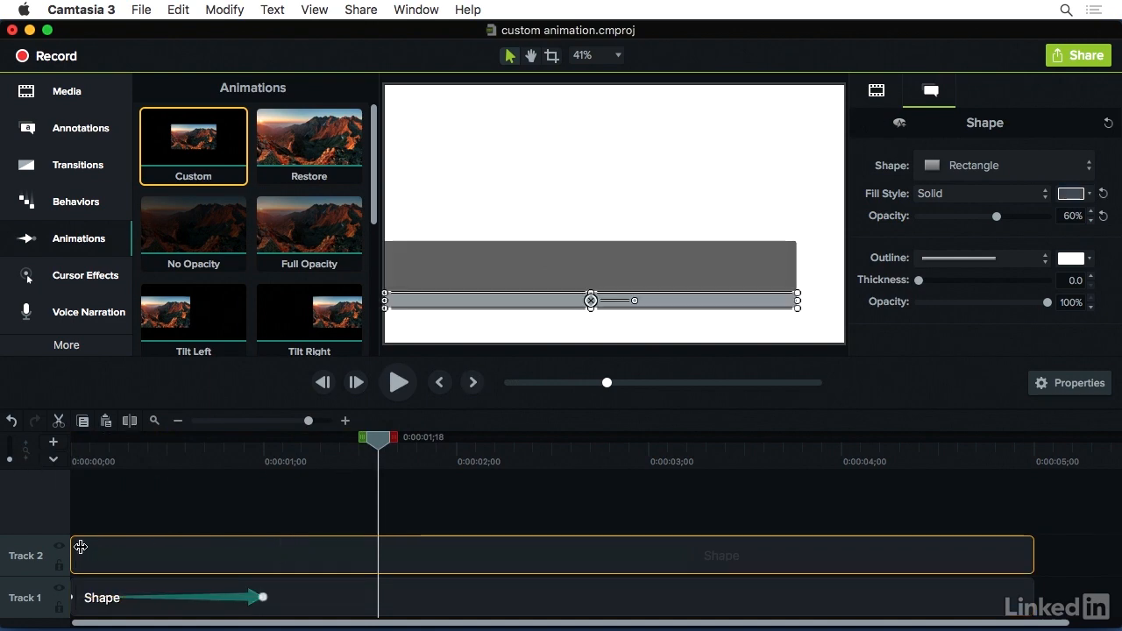
{"action": "left_click_drag", "start_coordinate": [73, 550], "coordinate": [266, 561]}
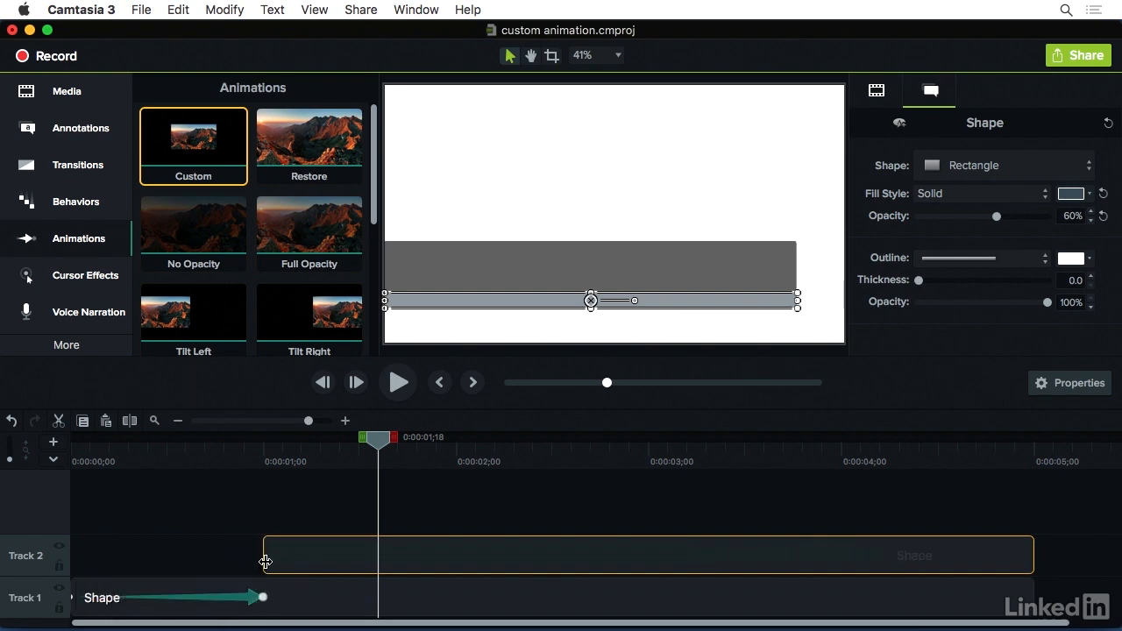
{"action": "left_click", "coordinate": [63, 203]}
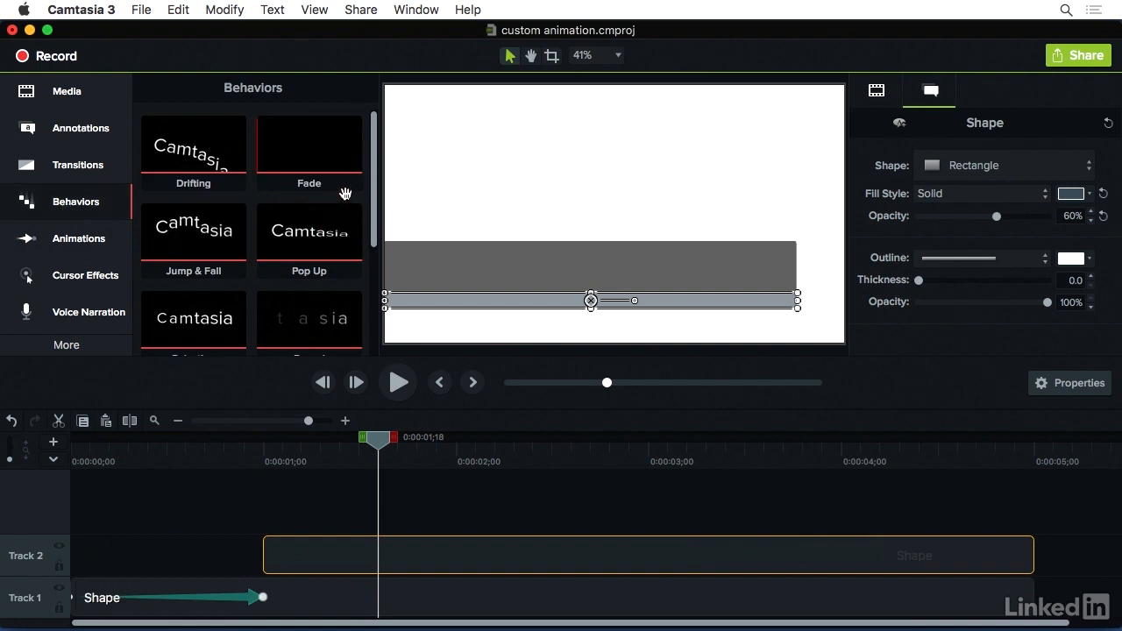
{"action": "left_click_drag", "start_coordinate": [375, 199], "coordinate": [377, 326]}
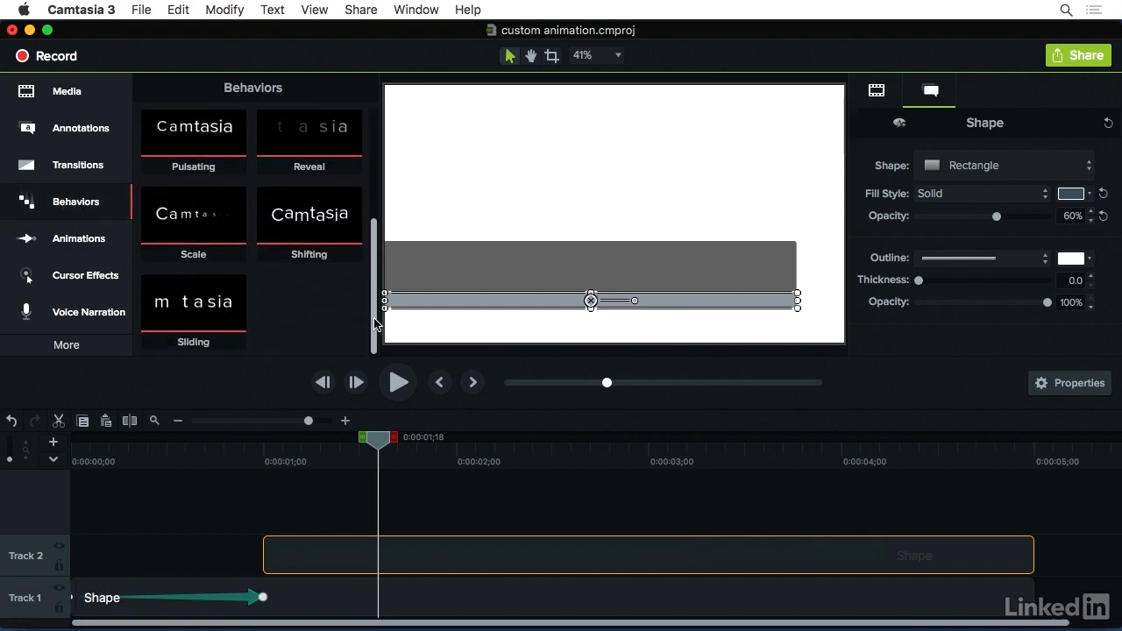
{"action": "left_click_drag", "start_coordinate": [190, 306], "coordinate": [319, 562]}
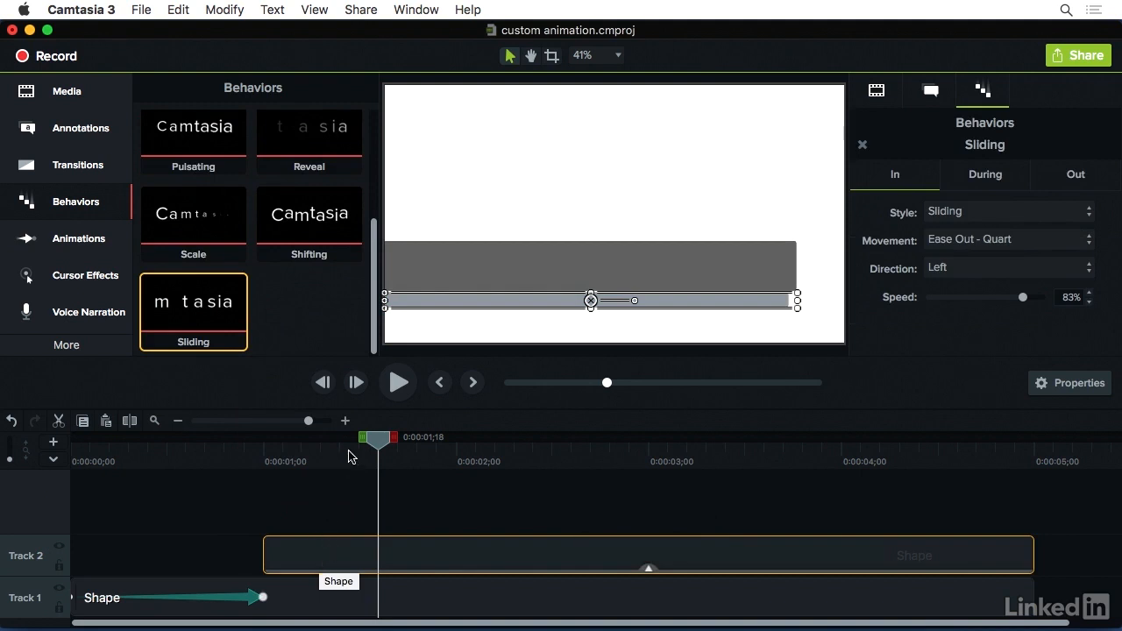
Set the thin strip's In behavior to the Hinge style with direction Top and preview its entrance on the timeline
{"action": "left_click_drag", "start_coordinate": [232, 447], "coordinate": [397, 455]}
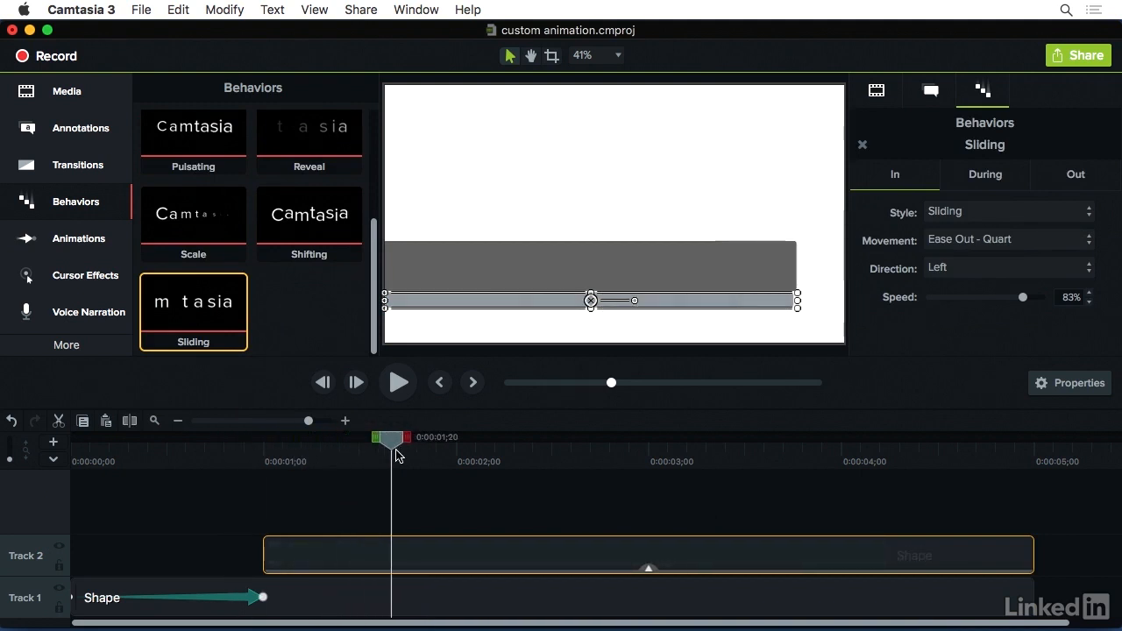
{"action": "left_click", "coordinate": [976, 213]}
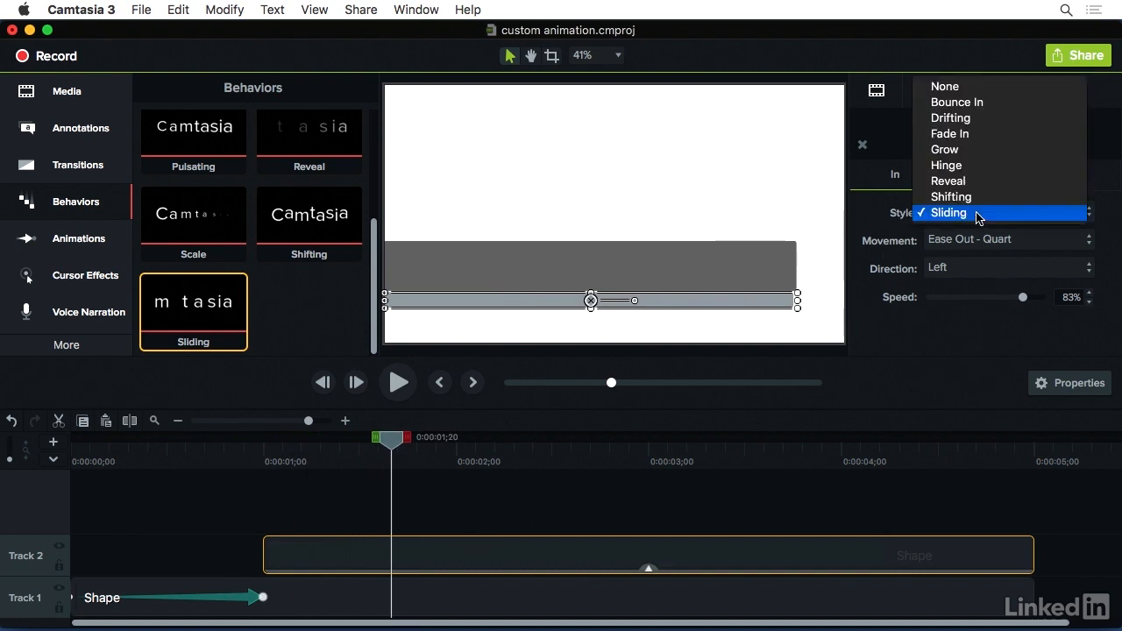
{"action": "left_click", "coordinate": [978, 167]}
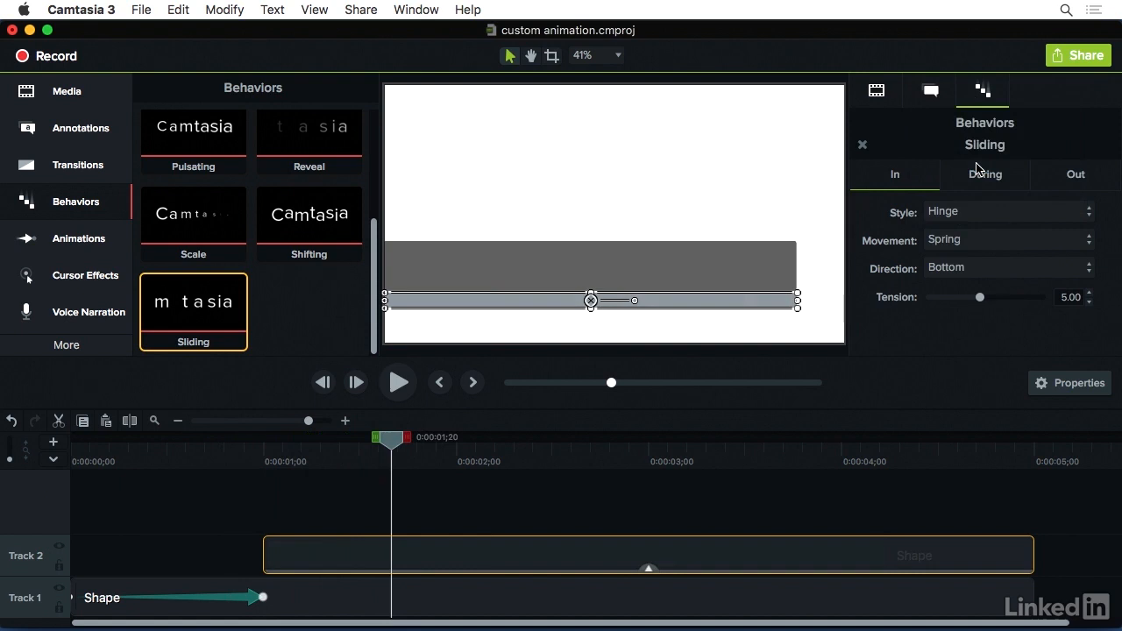
{"action": "left_click", "coordinate": [996, 266]}
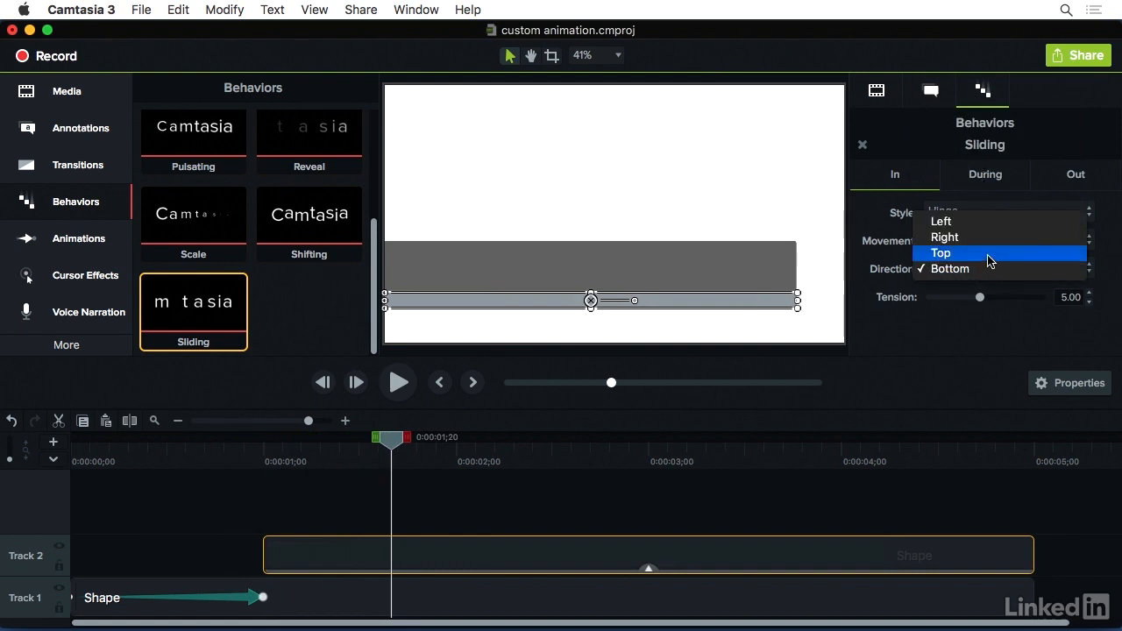
{"action": "left_click", "coordinate": [991, 253]}
{"action": "left_click", "coordinate": [240, 451]}
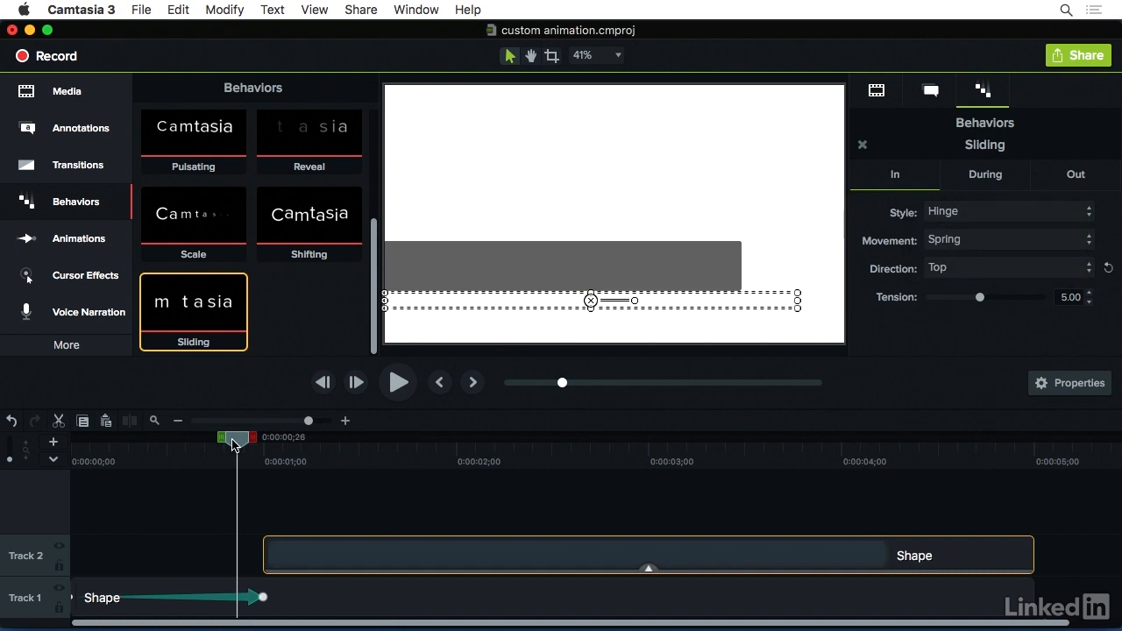
{"action": "left_click_drag", "start_coordinate": [235, 444], "coordinate": [474, 461]}
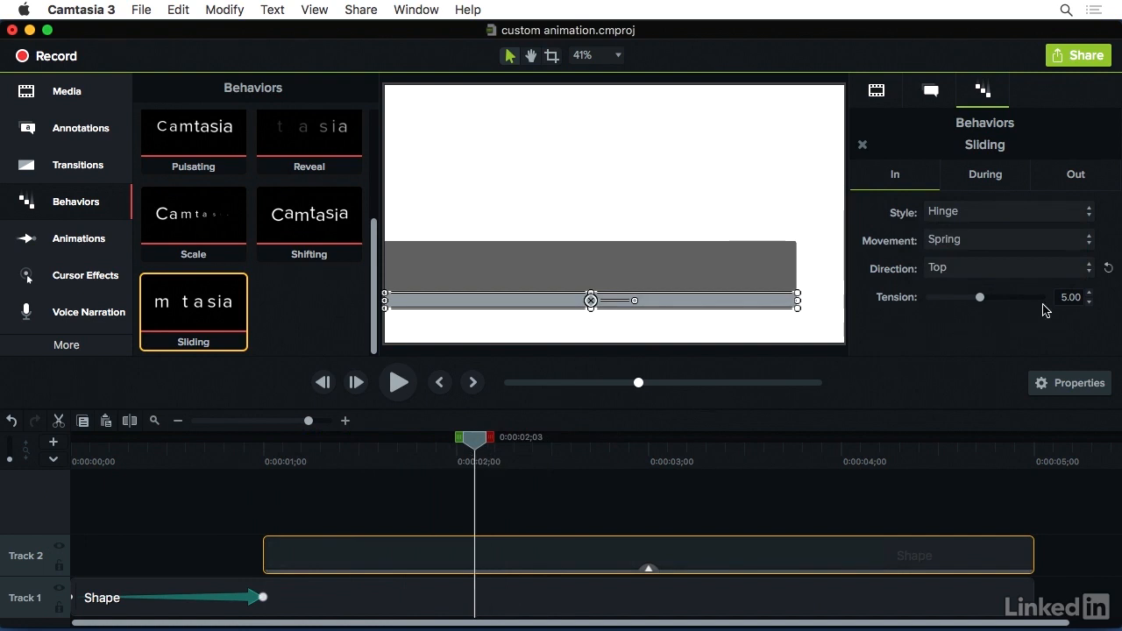
Set the tension of the thin strip's Hinge entrance to 2 and play it from just before the 1-second mark
{"action": "left_click", "coordinate": [1082, 300]}
{"action": "type", "text": "2"}
{"action": "key", "text": "Return"}
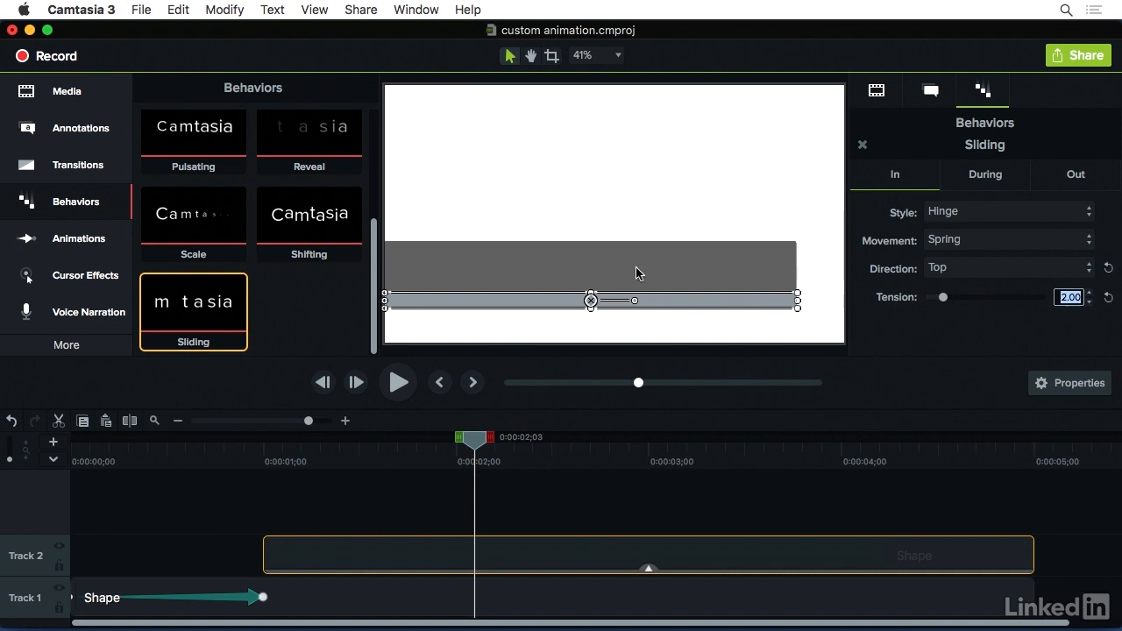
{"action": "left_click", "coordinate": [239, 513]}
{"action": "left_click", "coordinate": [227, 452]}
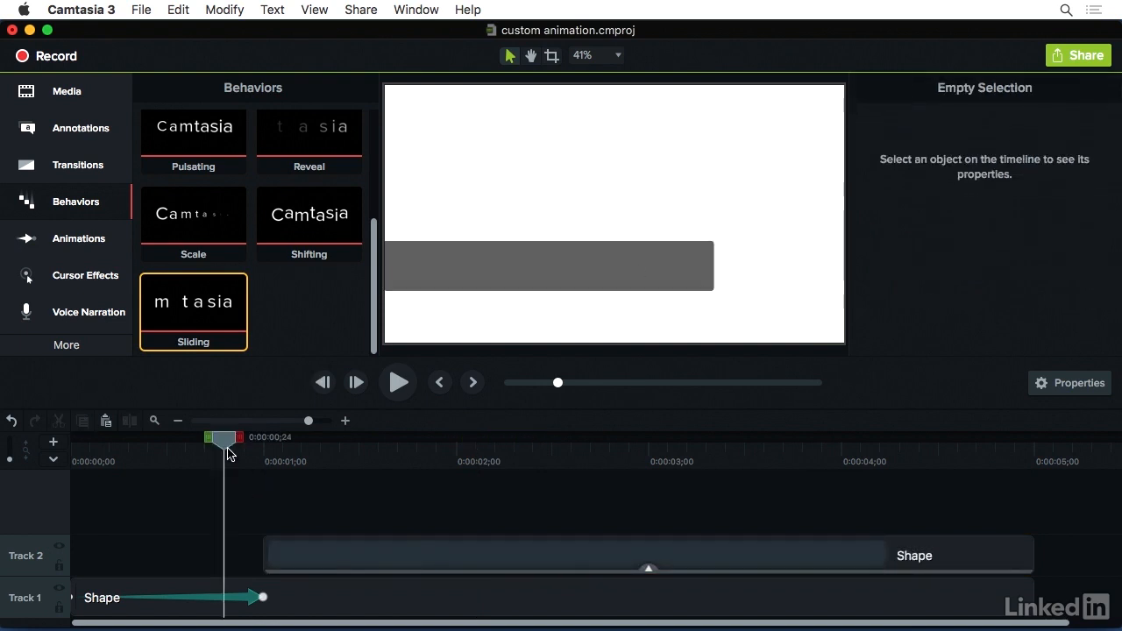
{"action": "key", "text": "space"}
{"action": "key", "text": "space"}
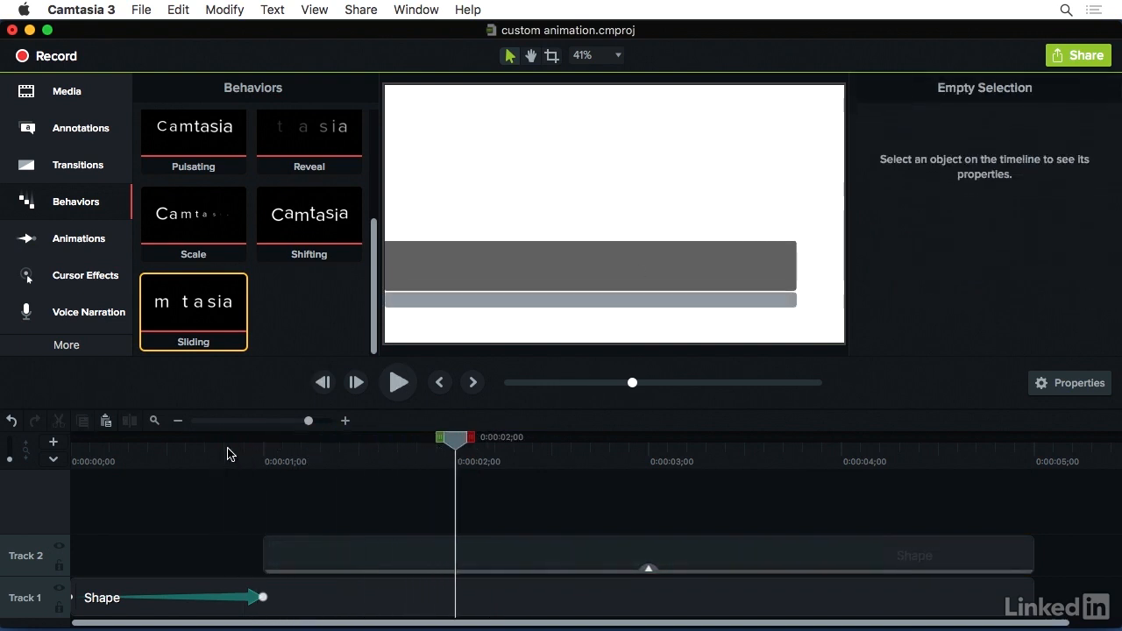
Set both the During and Out styles of the thin strip's Sliding behavior to None
{"action": "left_click", "coordinate": [648, 569]}
{"action": "left_click", "coordinate": [650, 561]}
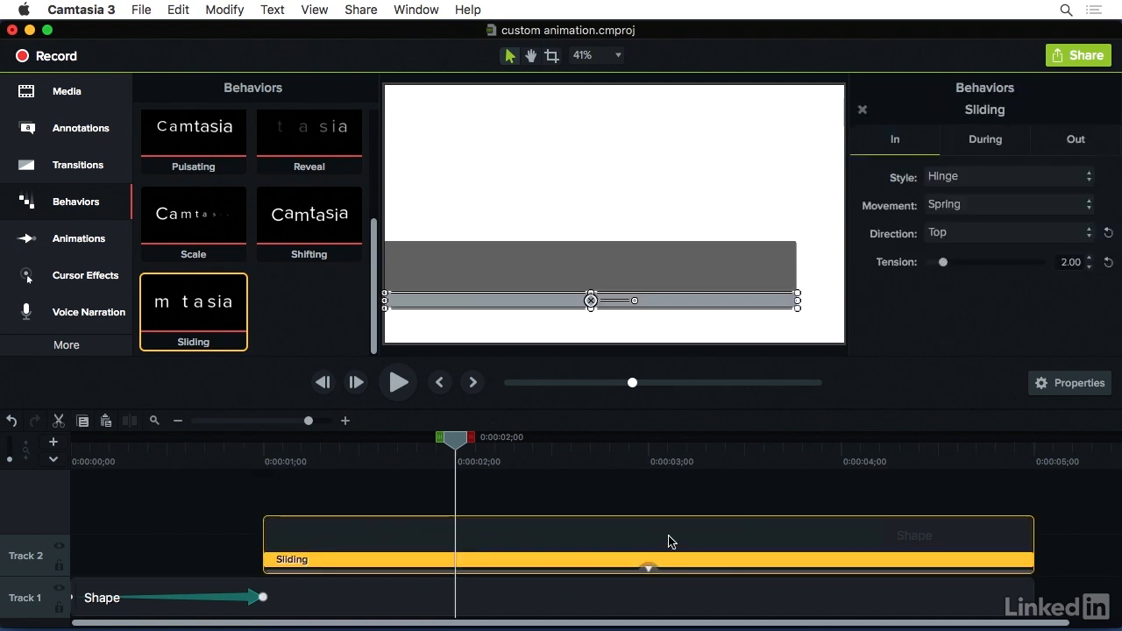
{"action": "left_click", "coordinate": [978, 140]}
{"action": "left_click", "coordinate": [987, 178]}
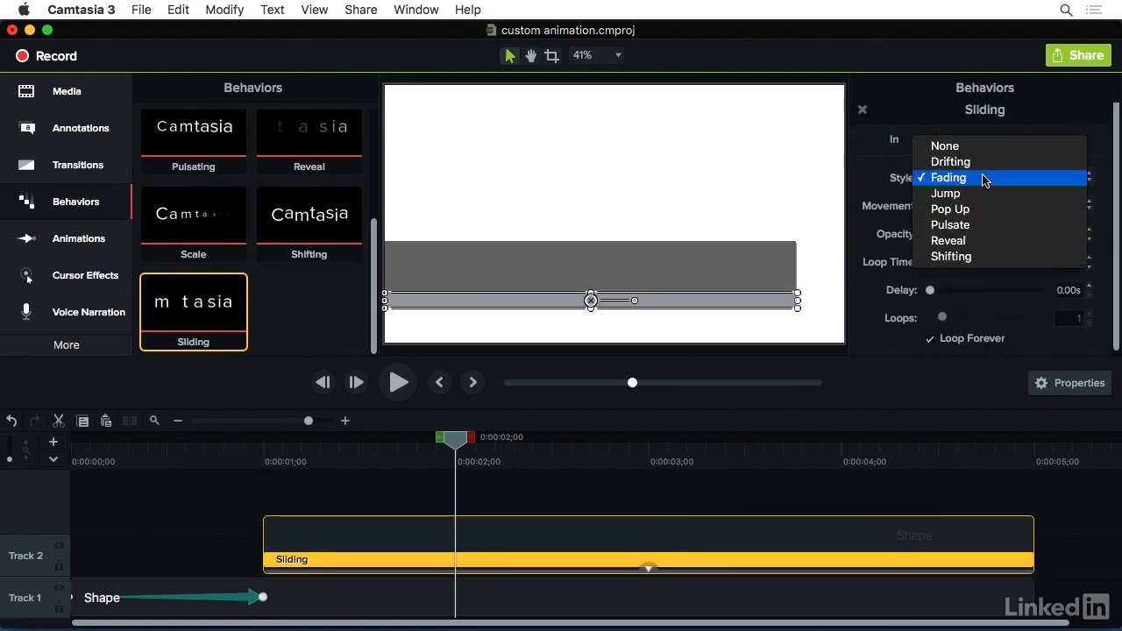
{"action": "left_click", "coordinate": [984, 145]}
{"action": "left_click", "coordinate": [1069, 142]}
{"action": "left_click", "coordinate": [1063, 178]}
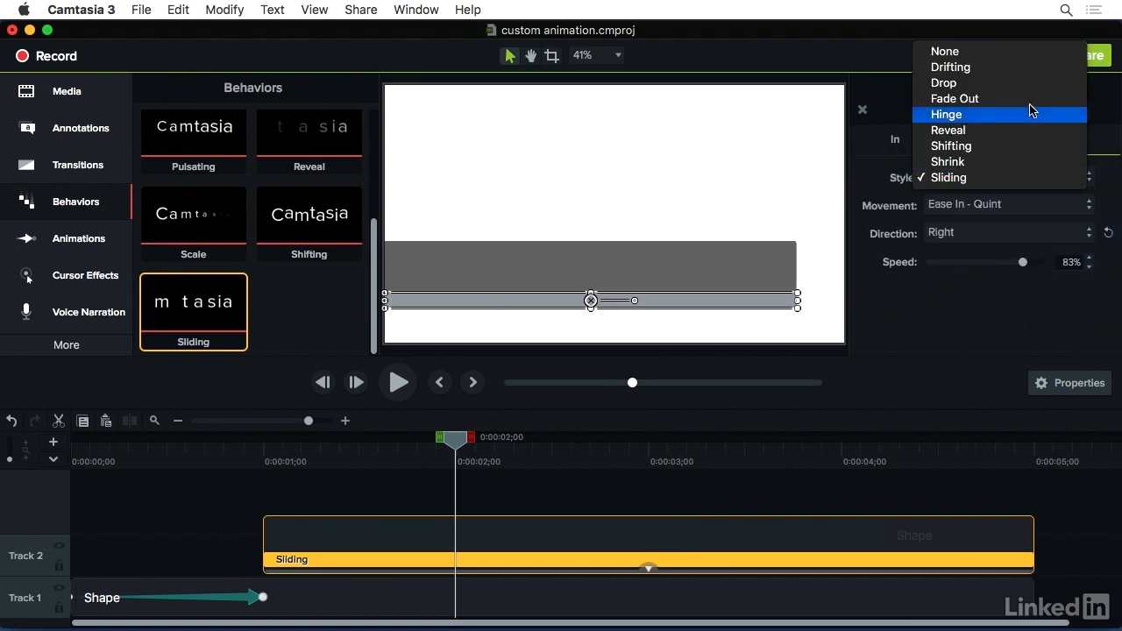
{"action": "left_click", "coordinate": [1021, 55]}
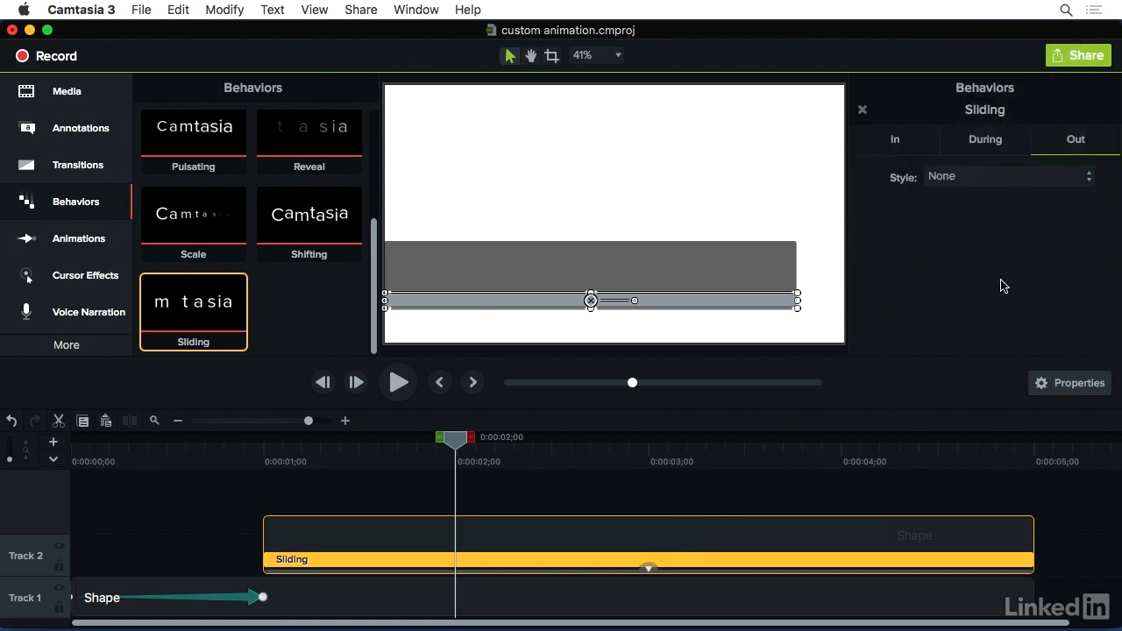
Add a plain text callout at 2 seconds and fit its box to the large bar, leaving a small inset at the left edge
{"action": "left_click", "coordinate": [60, 132]}
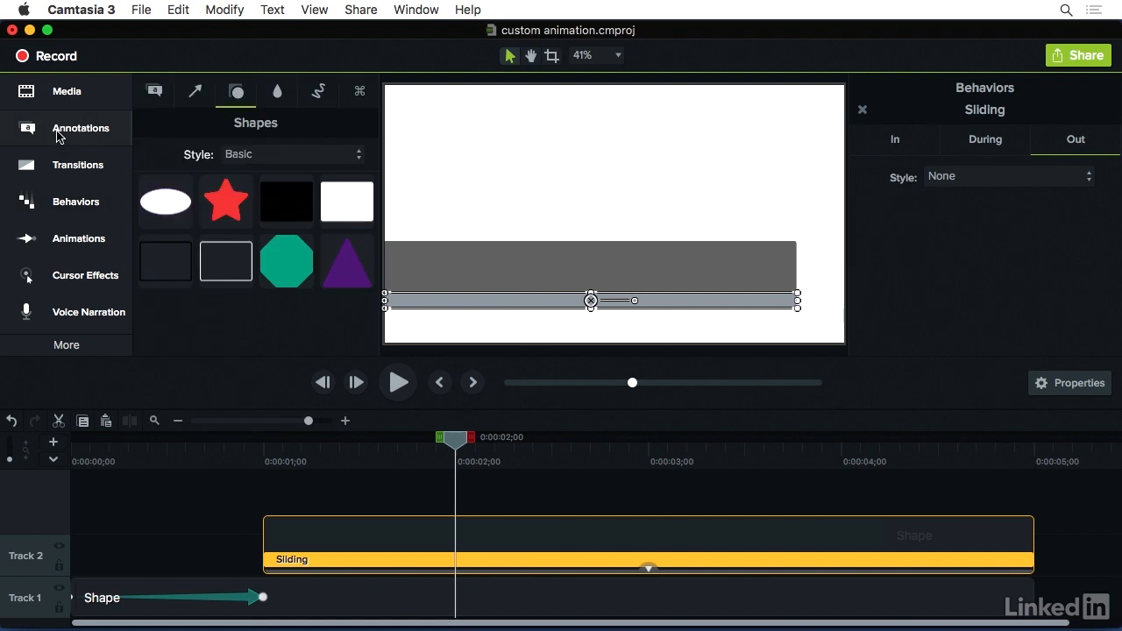
{"action": "left_click", "coordinate": [163, 93]}
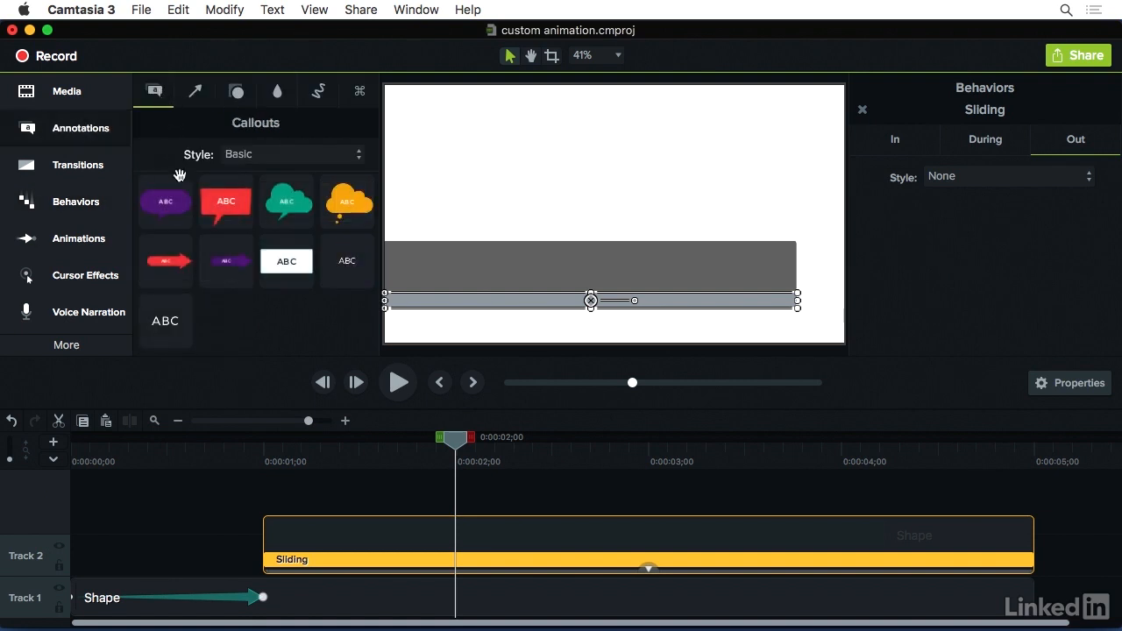
{"action": "left_click_drag", "start_coordinate": [168, 313], "coordinate": [461, 274]}
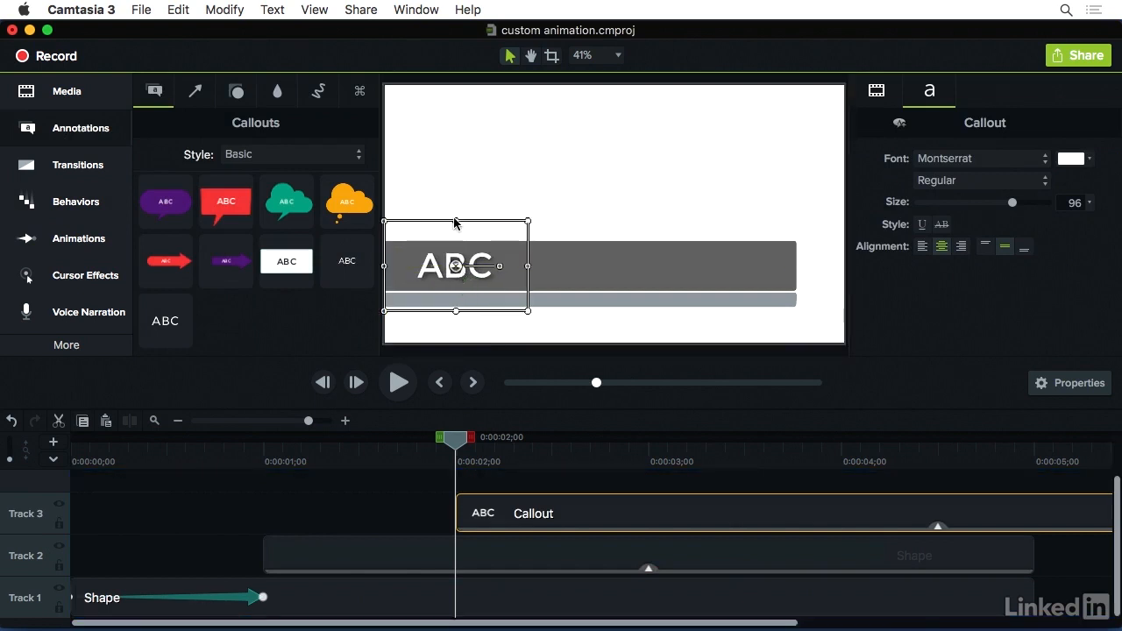
{"action": "left_click_drag", "start_coordinate": [455, 222], "coordinate": [455, 242]}
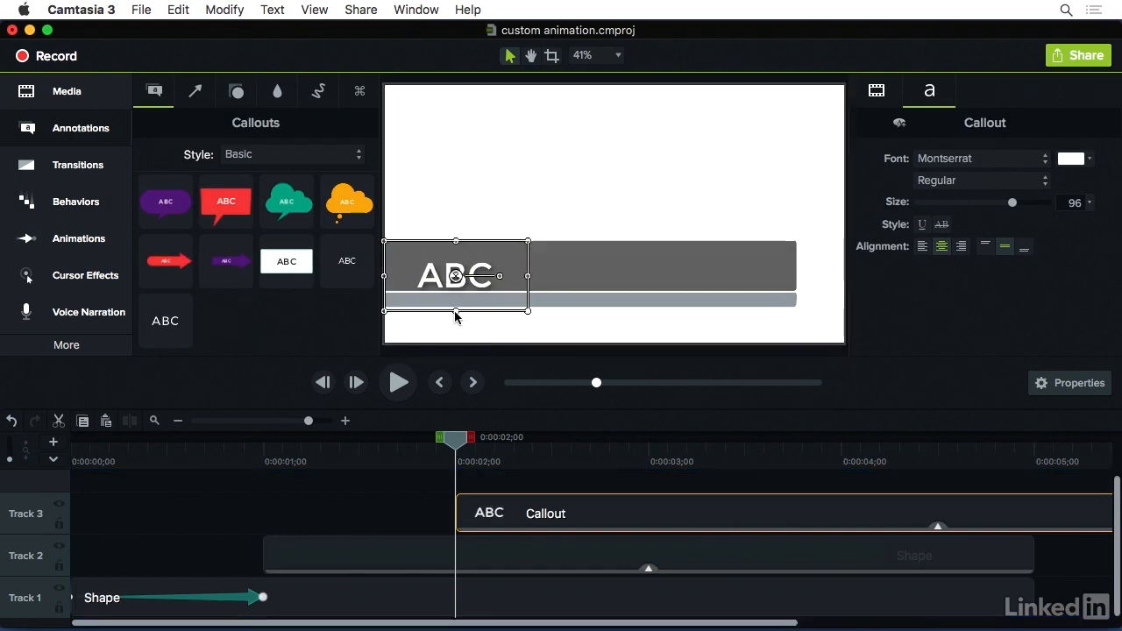
{"action": "left_click_drag", "start_coordinate": [456, 318], "coordinate": [456, 291]}
{"action": "left_click_drag", "start_coordinate": [528, 266], "coordinate": [797, 266]}
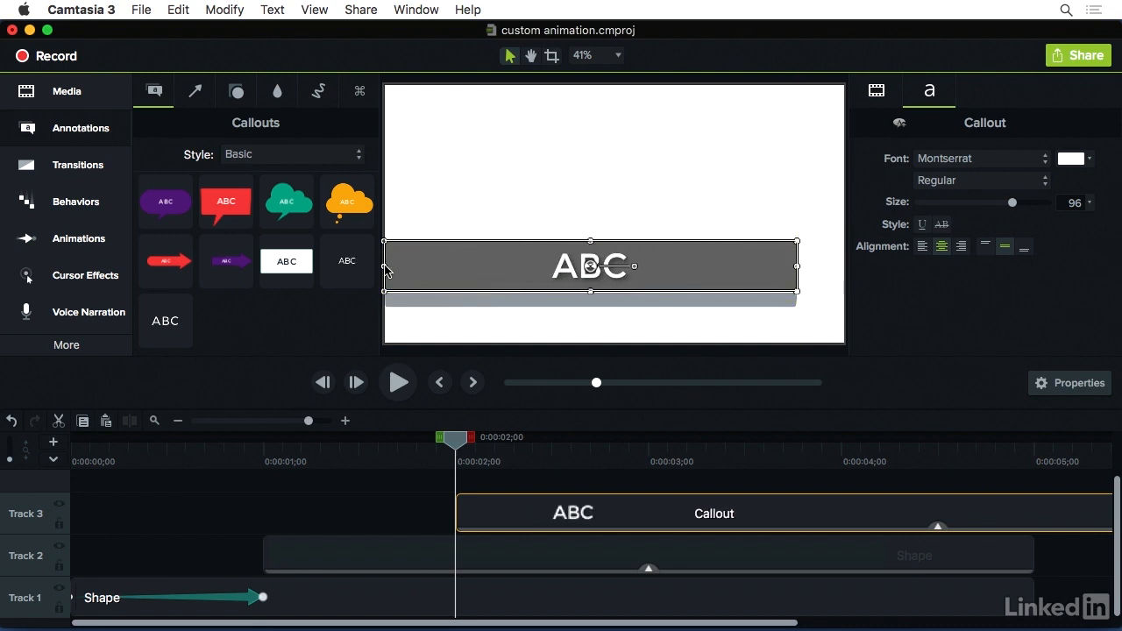
{"action": "left_click_drag", "start_coordinate": [385, 266], "coordinate": [399, 270]}
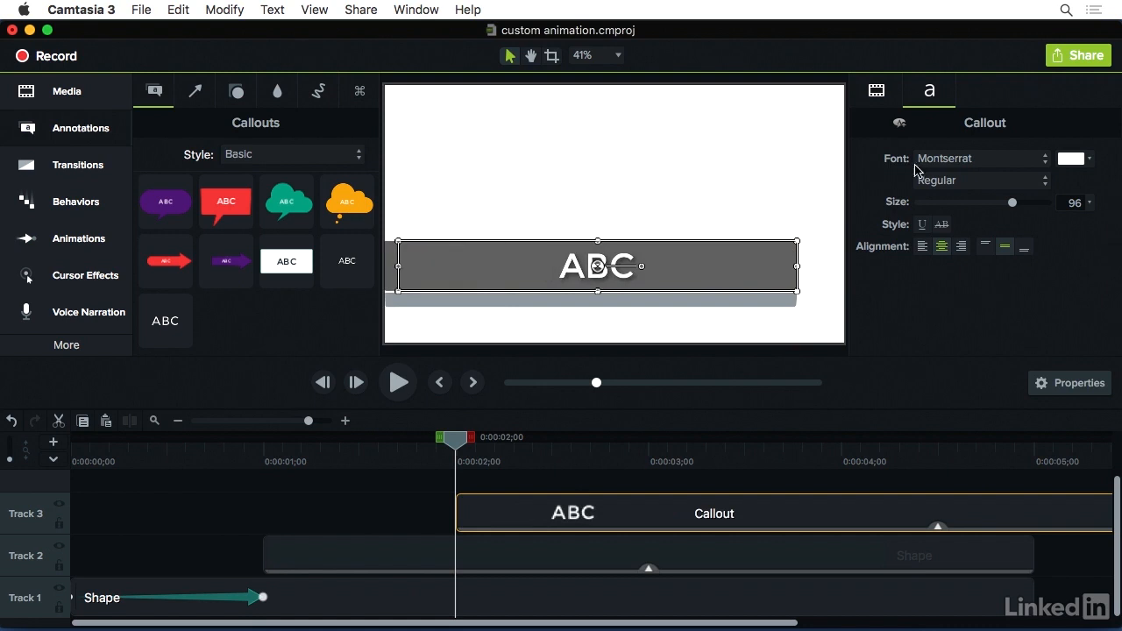
Set the callout's text size to 72 and align it left
{"action": "left_click", "coordinate": [1088, 204]}
{"action": "left_click", "coordinate": [1076, 243]}
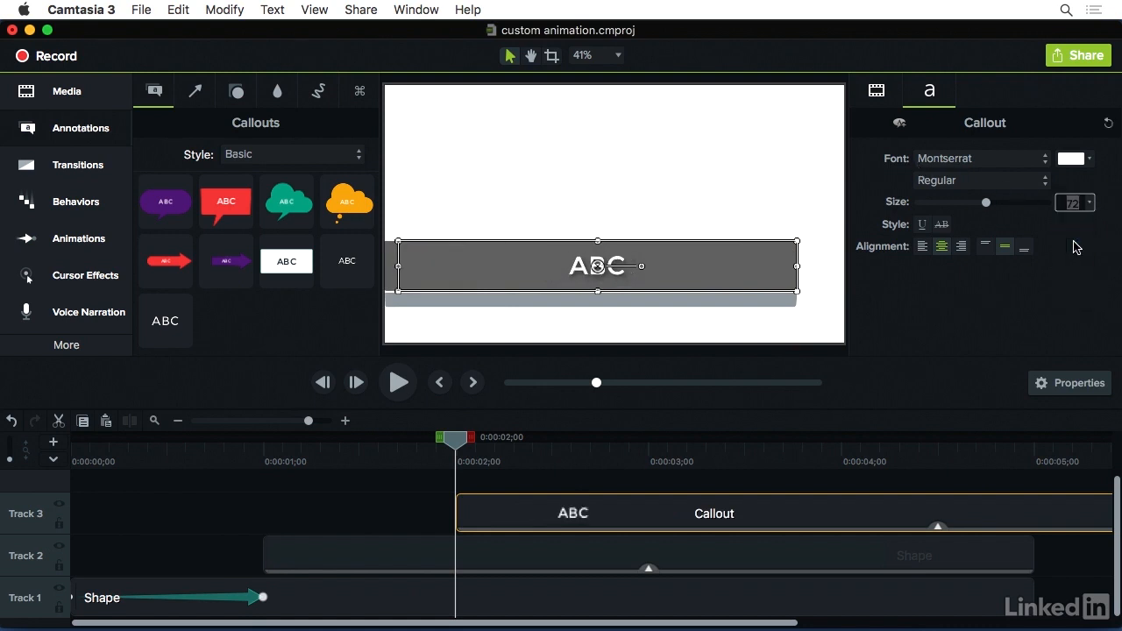
{"action": "left_click", "coordinate": [923, 247]}
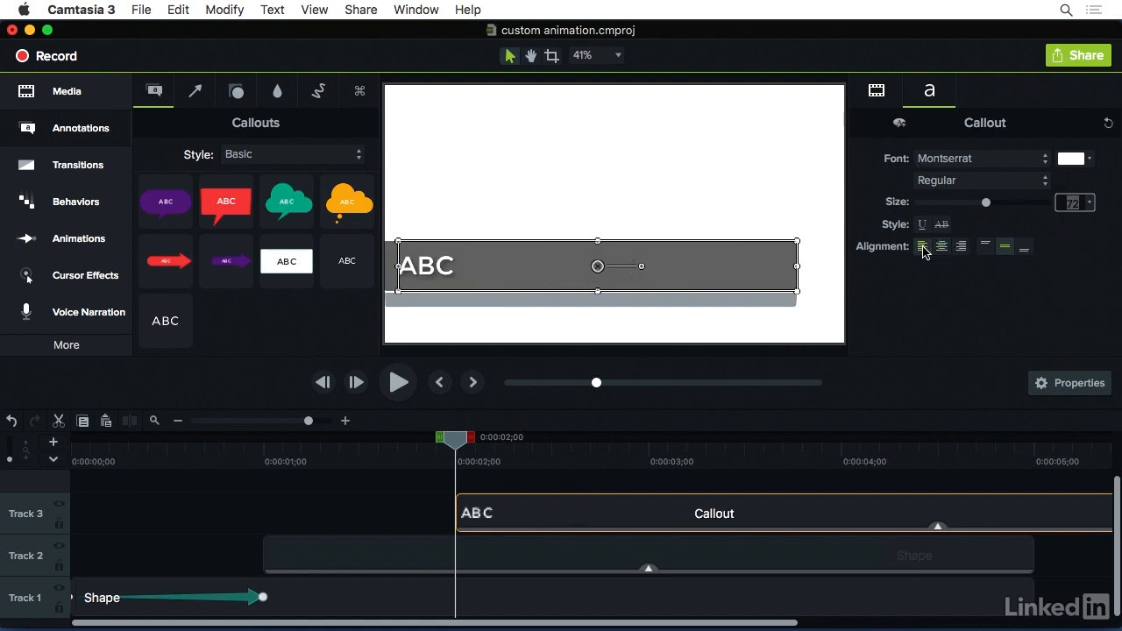
Remove the drop shadow from the text callout over the large bar
{"action": "left_click", "coordinate": [876, 91]}
{"action": "scroll", "coordinate": [955, 228], "scroll_direction": "down", "scroll_amount": 2}
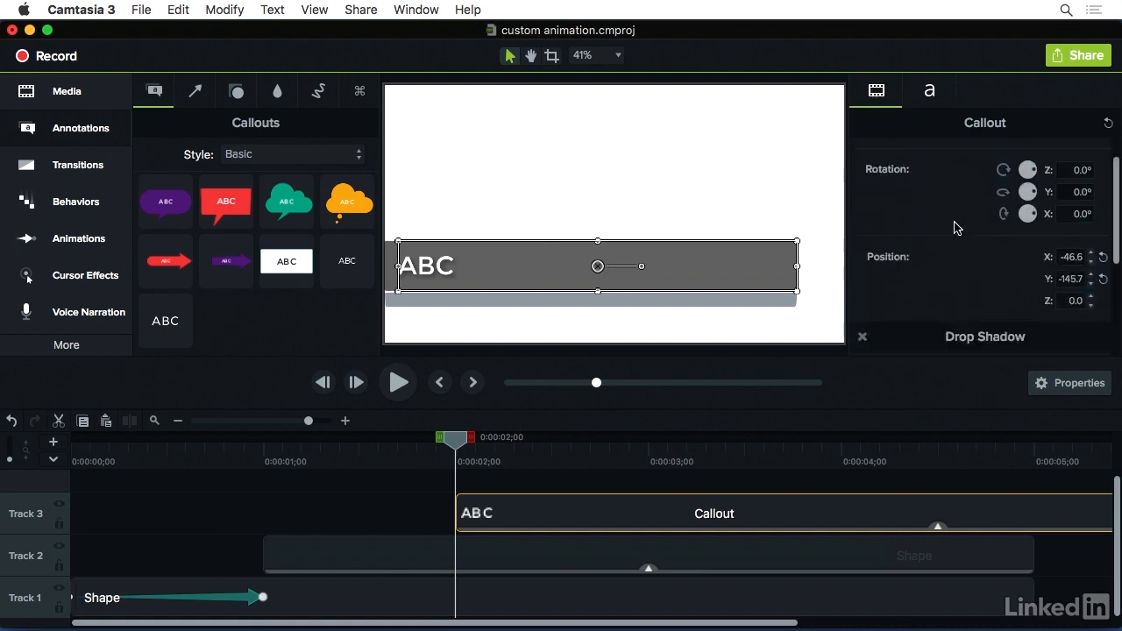
{"action": "scroll", "coordinate": [955, 228], "scroll_direction": "down", "scroll_amount": 3}
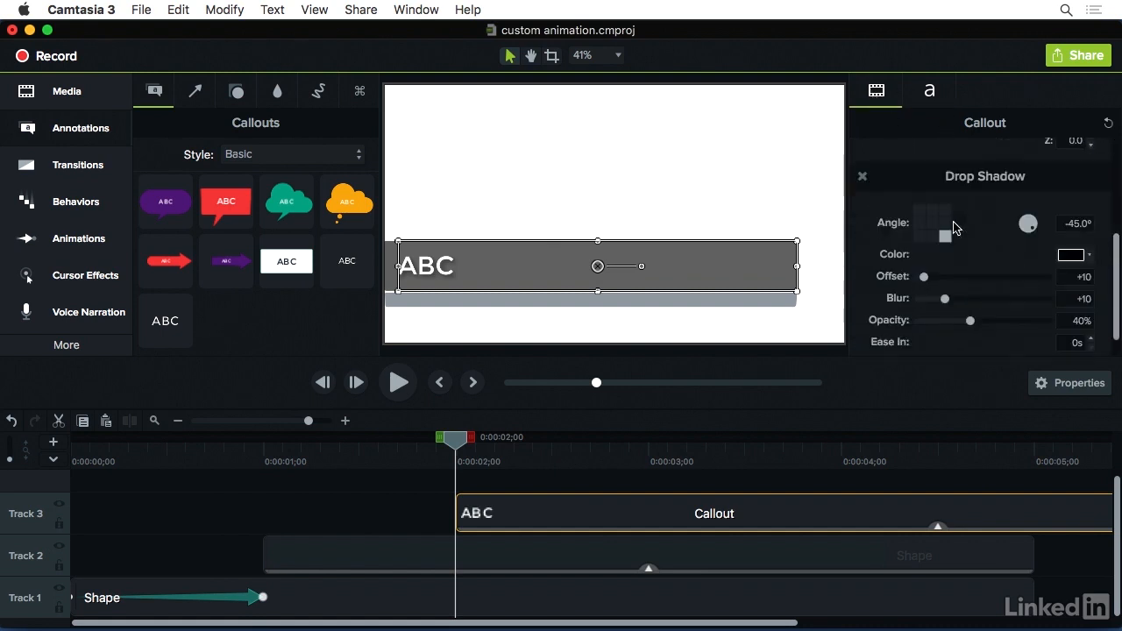
{"action": "left_click", "coordinate": [863, 178]}
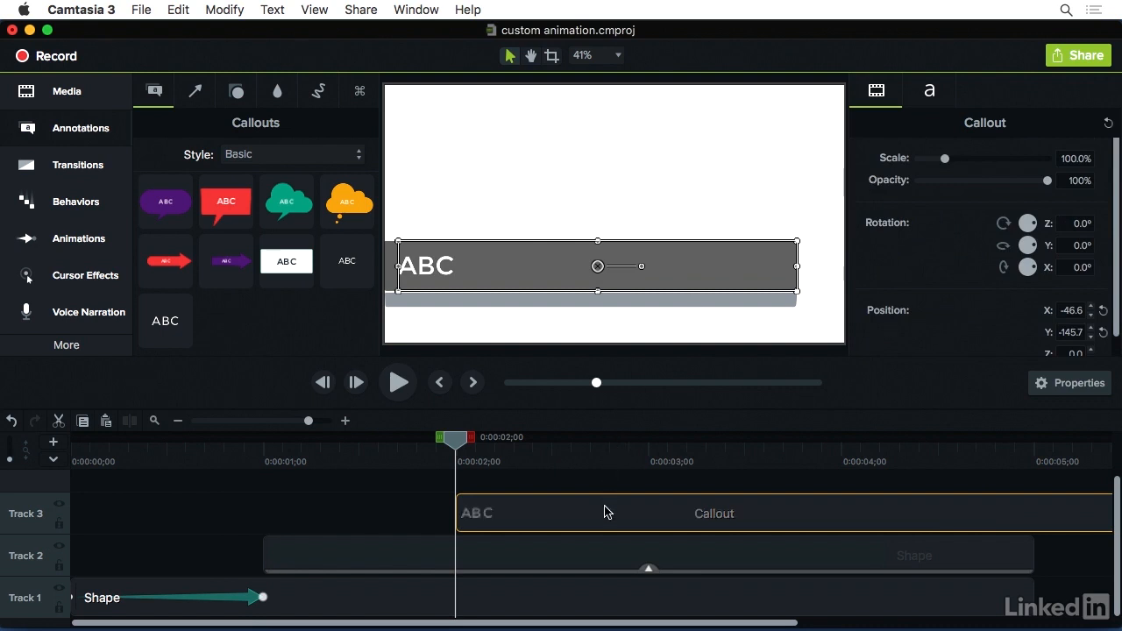
Duplicate the text callout onto Track 4 with text size 36 and fit the copy over the thin strip
{"action": "key", "text": "super+c"}
{"action": "key", "text": "super+v"}
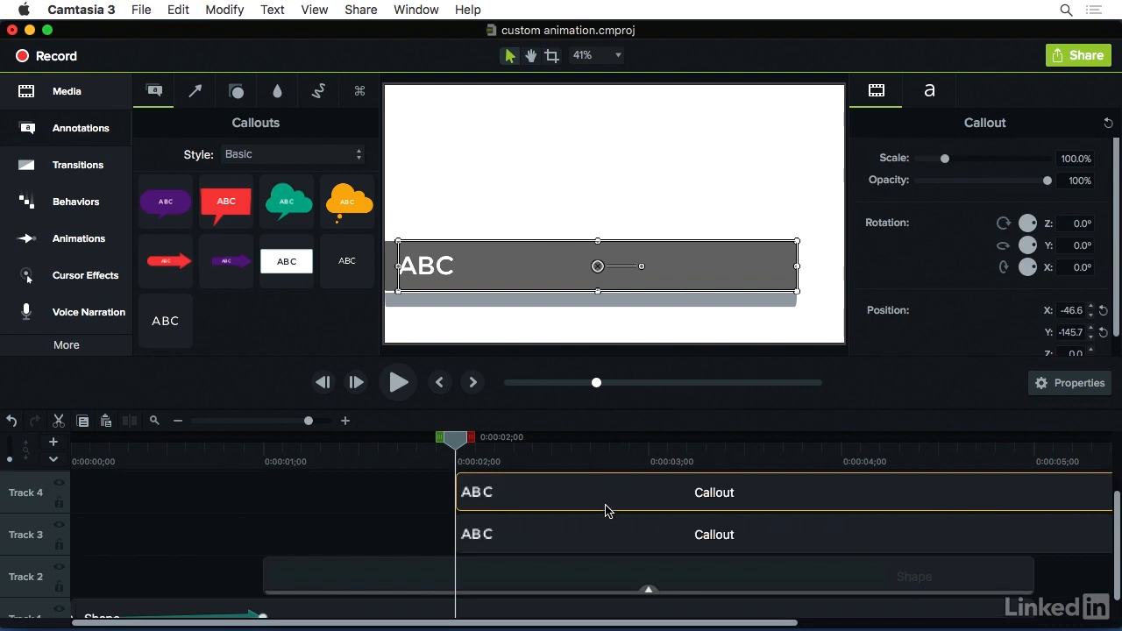
{"action": "left_click", "coordinate": [930, 91]}
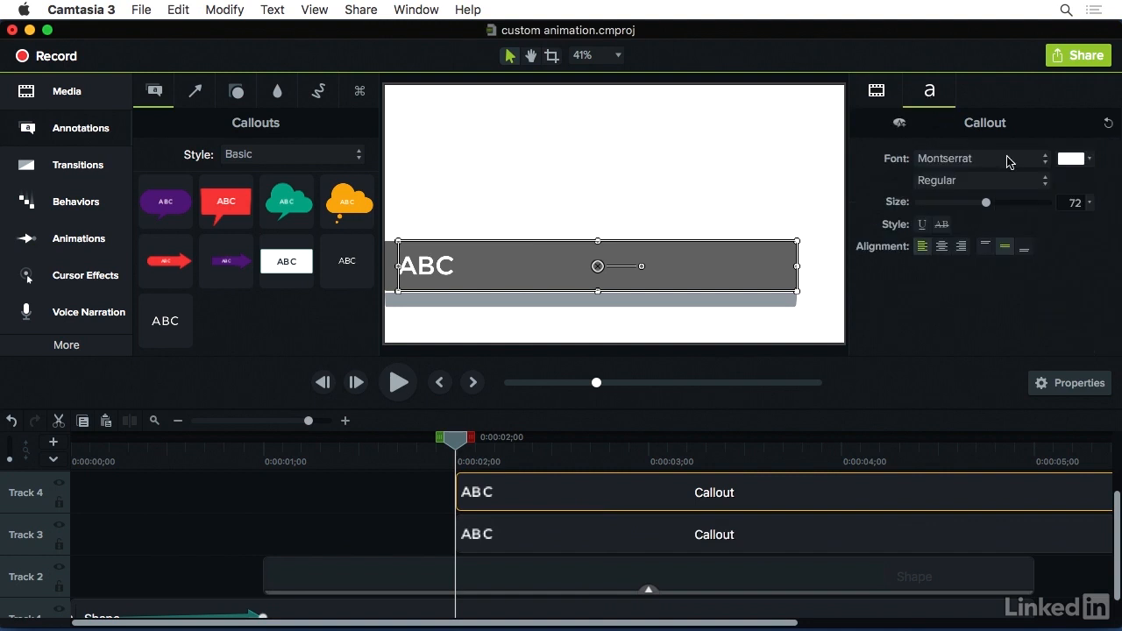
{"action": "left_click", "coordinate": [1088, 203]}
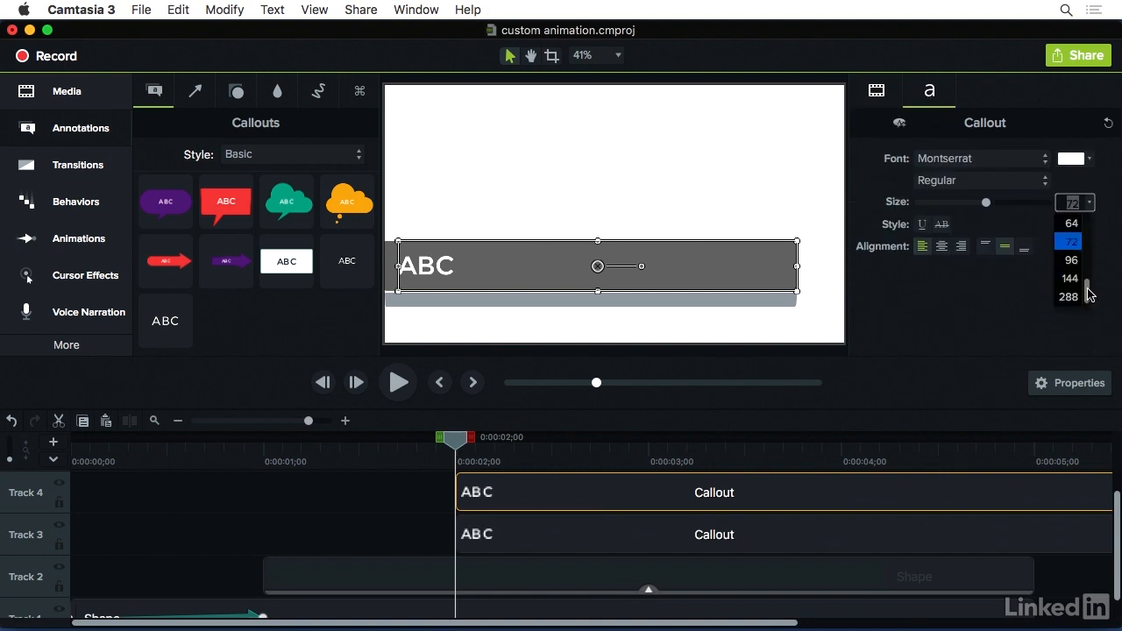
{"action": "scroll", "coordinate": [1087, 293], "scroll_direction": "up", "scroll_amount": 3}
{"action": "left_click", "coordinate": [1073, 253]}
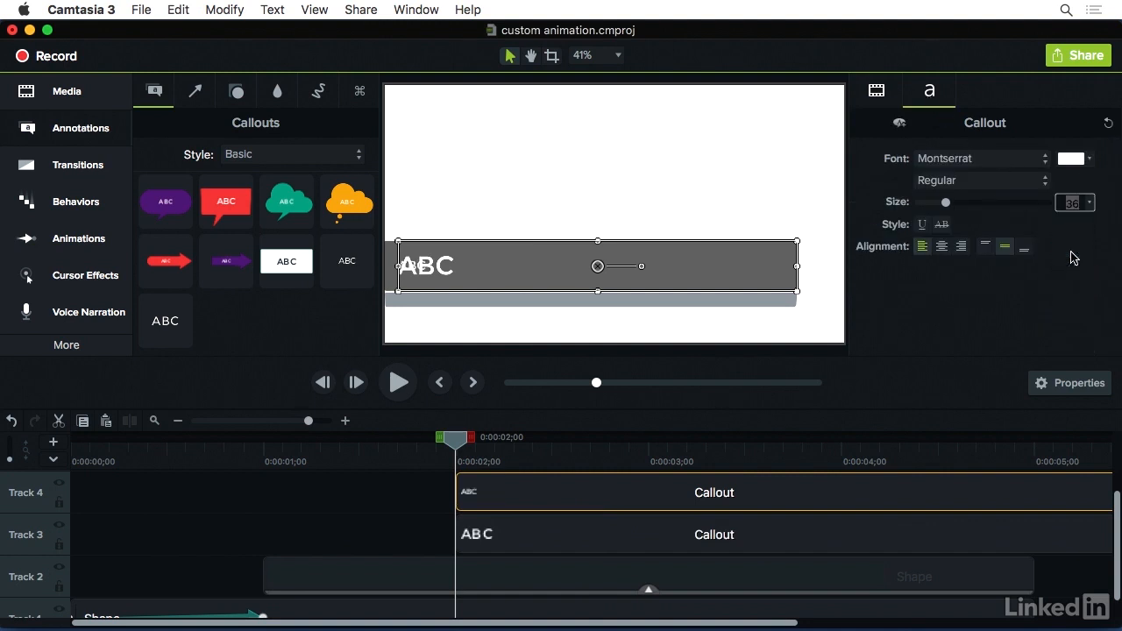
{"action": "left_click_drag", "start_coordinate": [597, 266], "coordinate": [598, 309]}
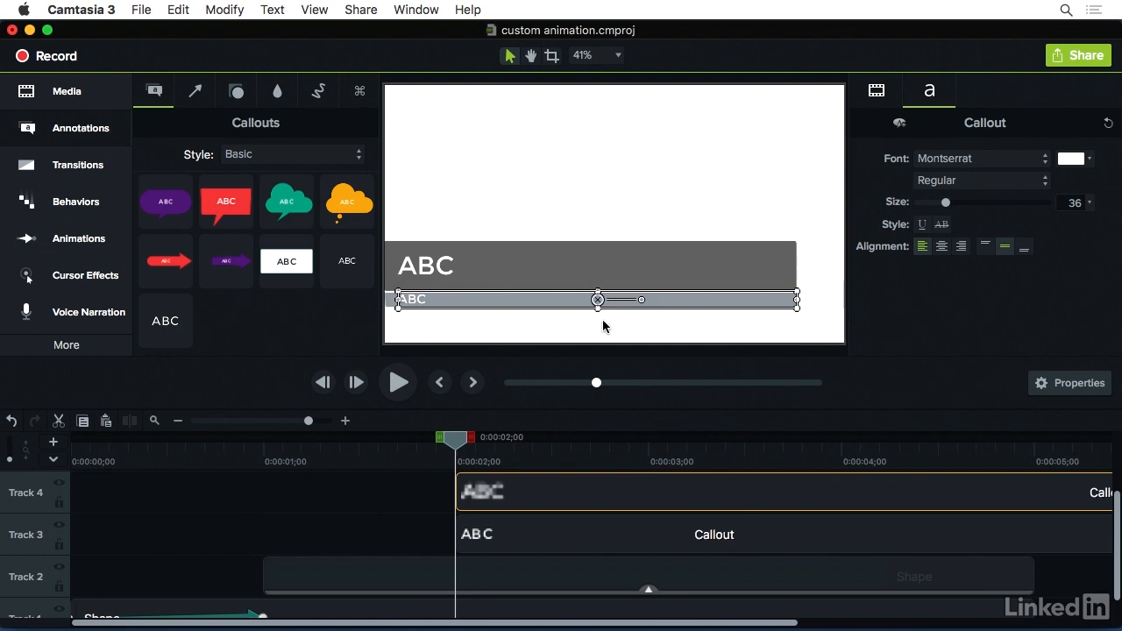
Apply the Scale behavior to the large bar's callout on Track 3 and extend its clip's start back to 0:00:00;15
{"action": "left_click", "coordinate": [620, 539]}
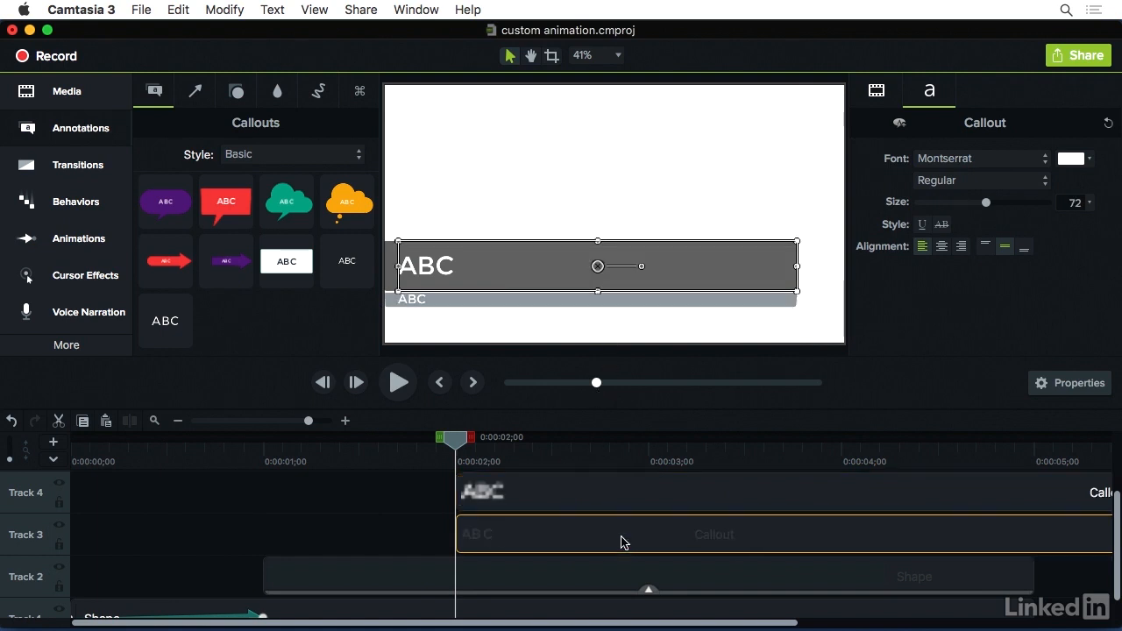
{"action": "left_click", "coordinate": [75, 205]}
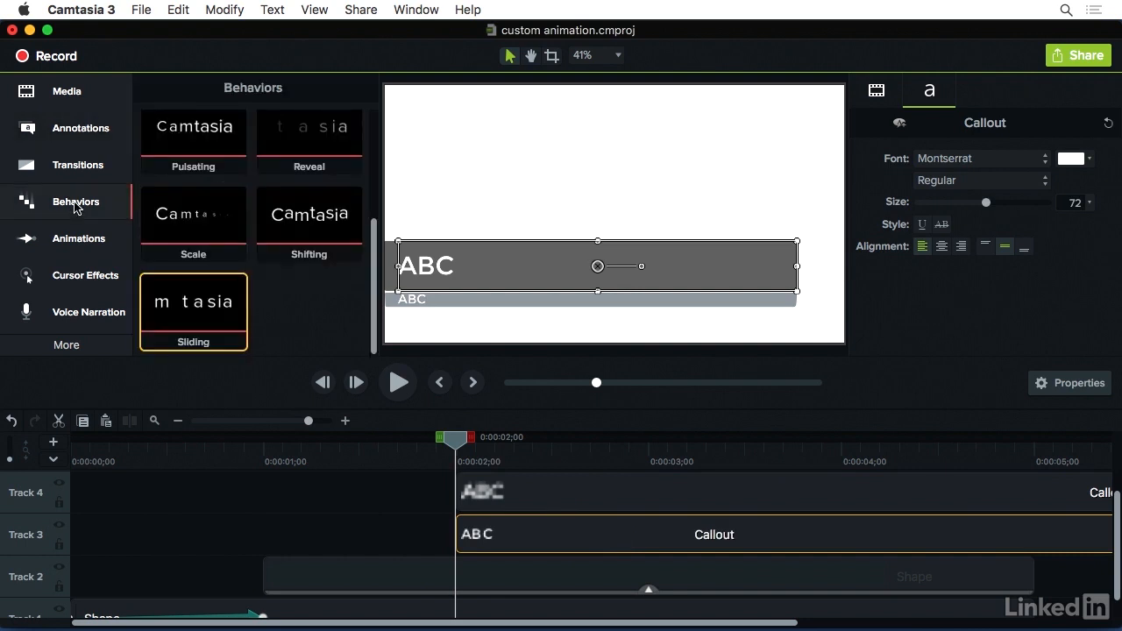
{"action": "left_click_drag", "start_coordinate": [196, 218], "coordinate": [533, 537]}
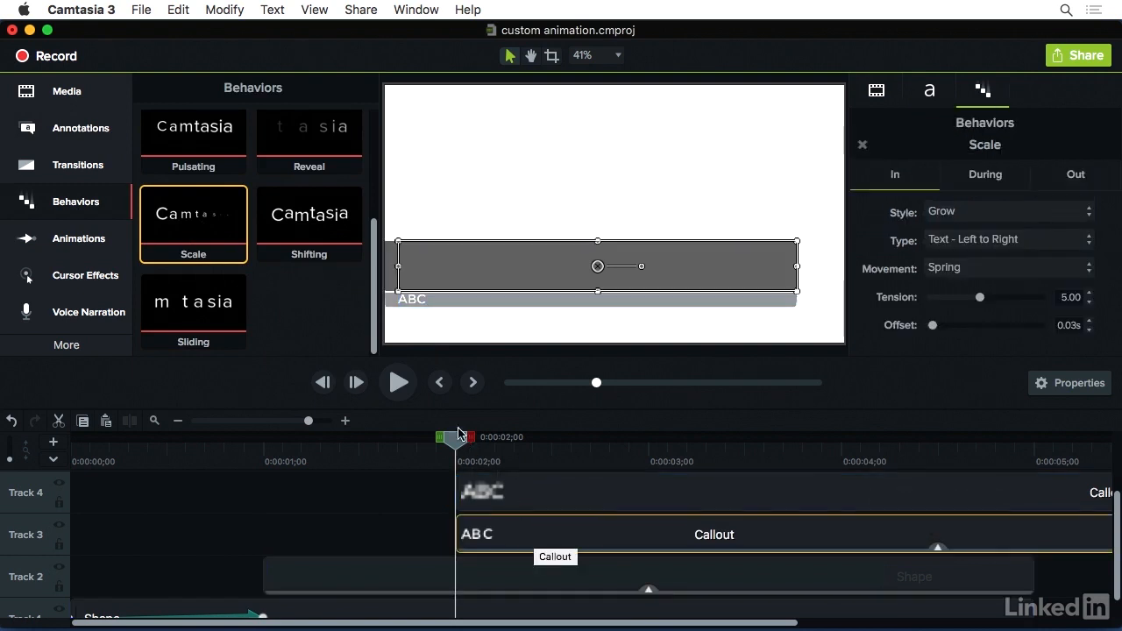
{"action": "left_click_drag", "start_coordinate": [453, 447], "coordinate": [713, 462]}
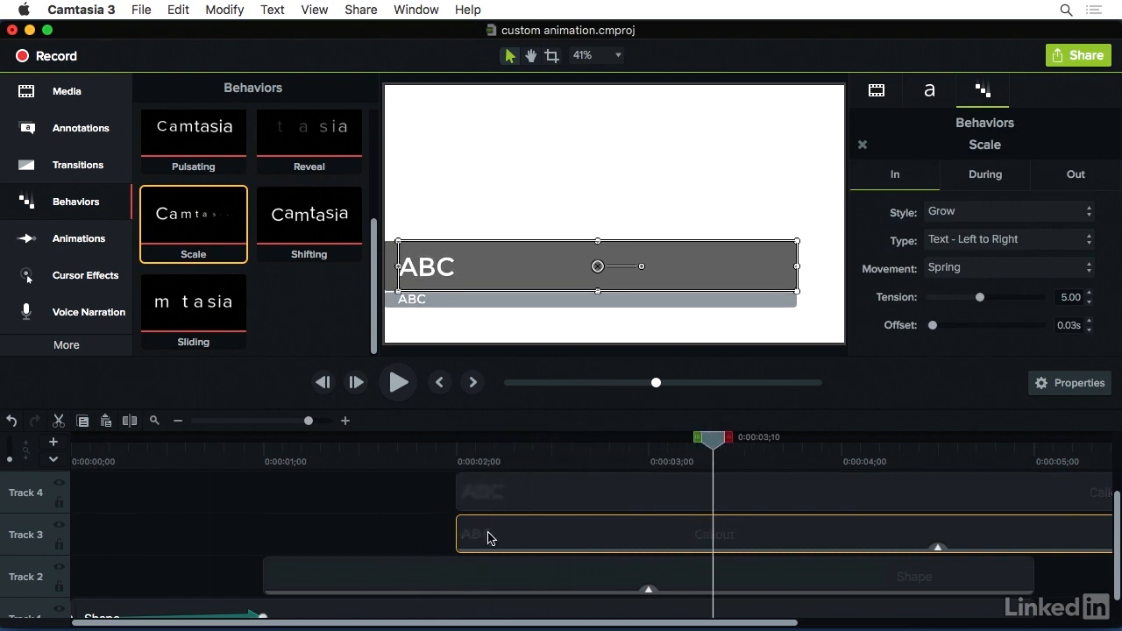
{"action": "left_click_drag", "start_coordinate": [457, 537], "coordinate": [158, 532]}
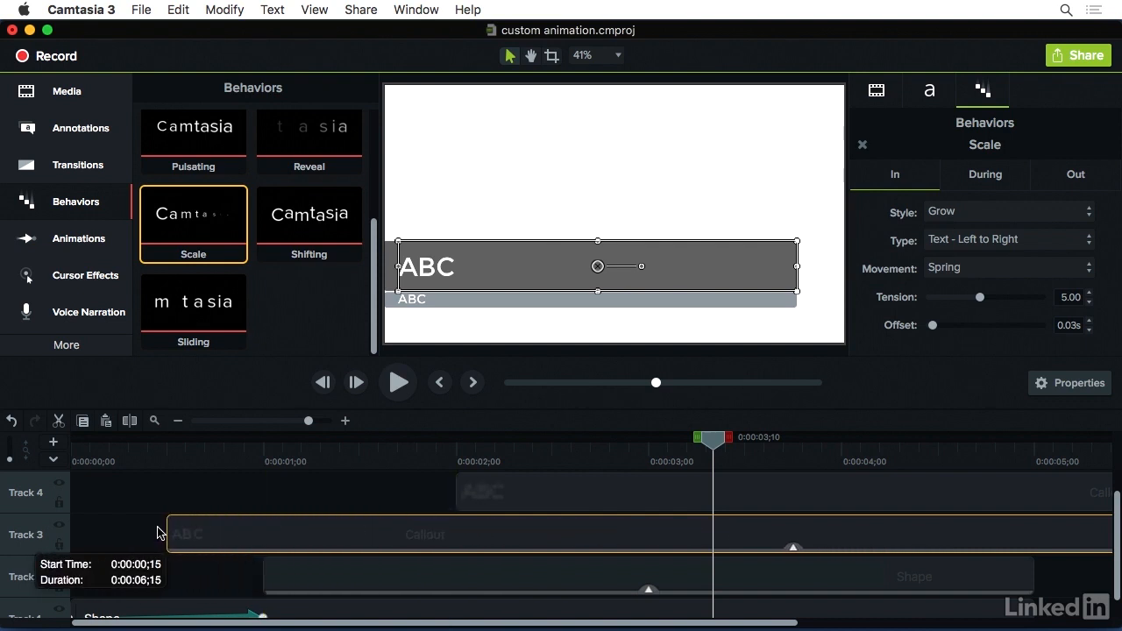
{"action": "left_click_drag", "start_coordinate": [157, 532], "coordinate": [158, 532]}
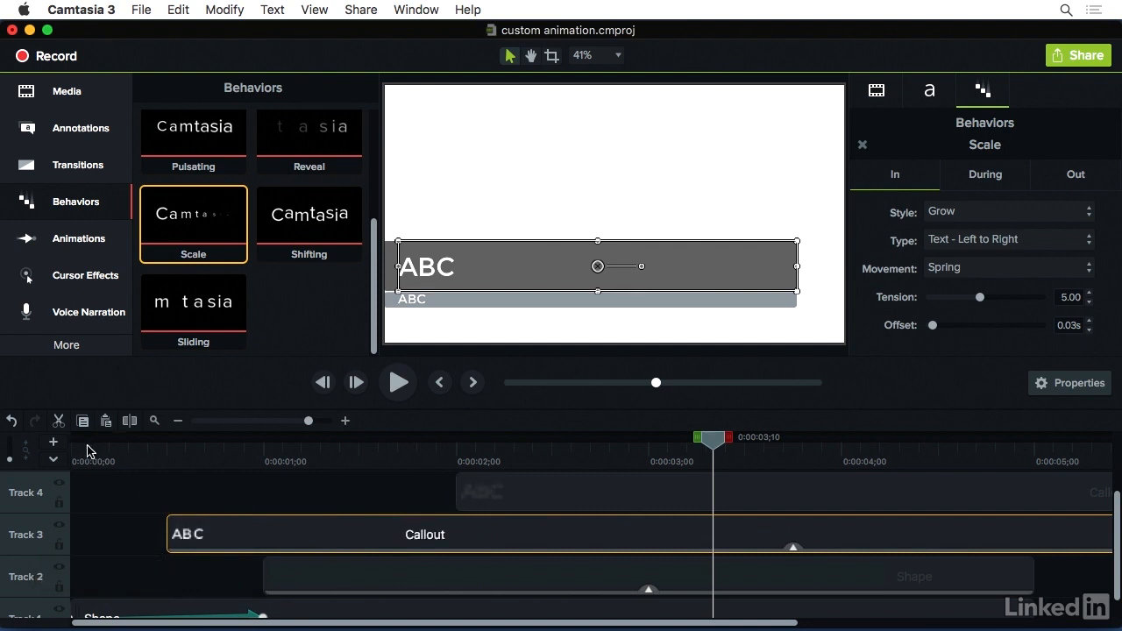
Apply the Fade behavior to the thin strip's callout on Track 4 and extend its clip's start back to 0:00:01;23
{"action": "left_click_drag", "start_coordinate": [88, 451], "coordinate": [380, 456]}
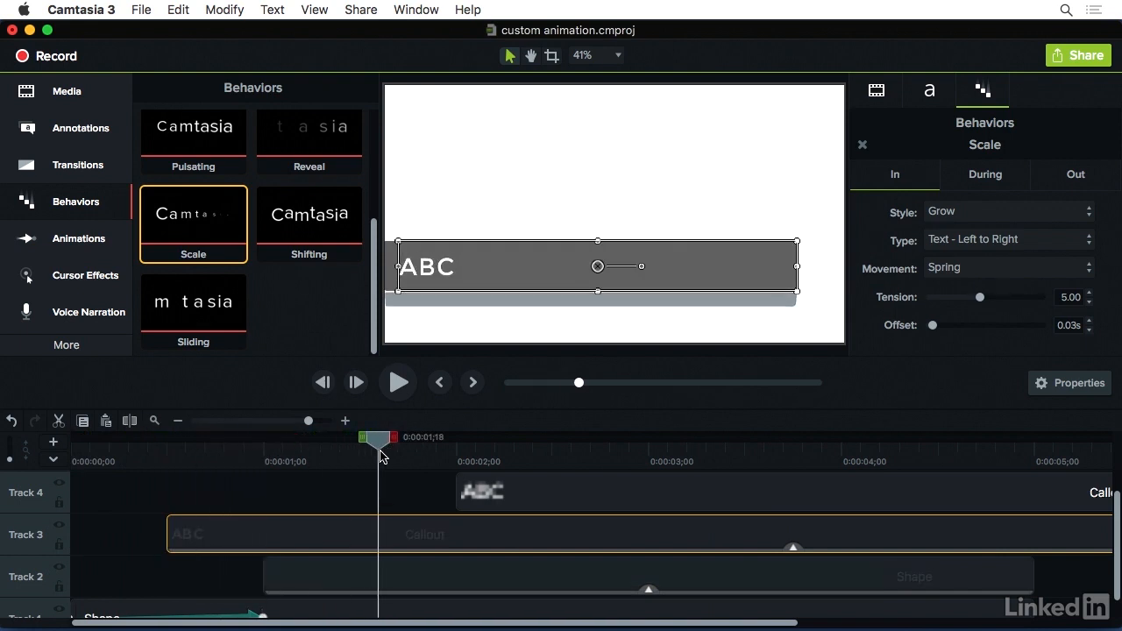
{"action": "scroll", "coordinate": [298, 237], "scroll_direction": "up", "scroll_amount": 5}
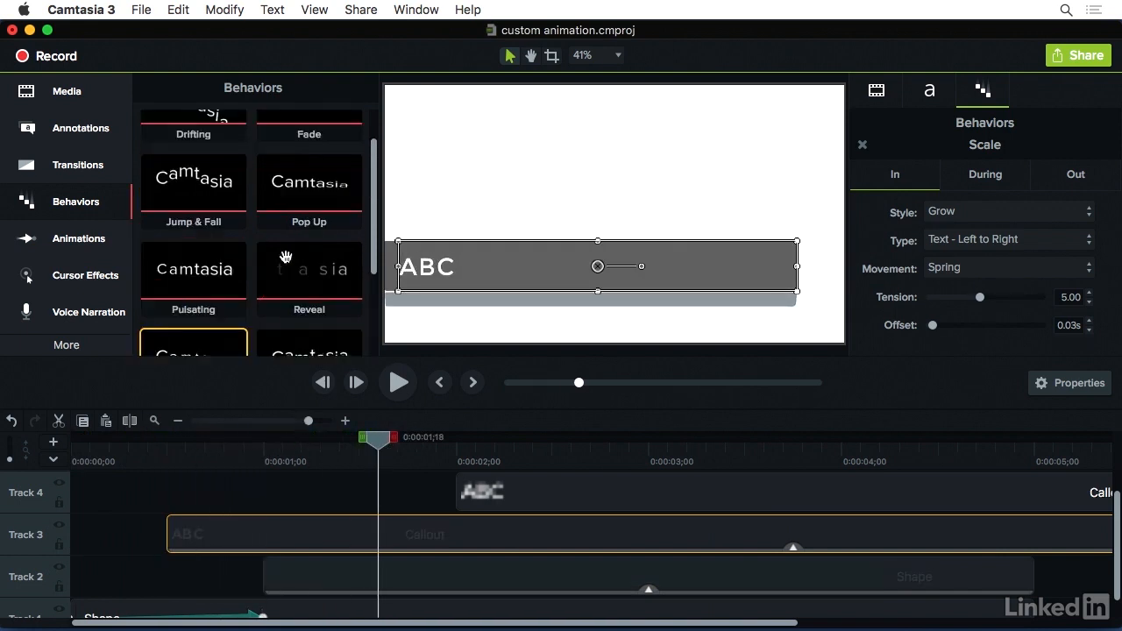
{"action": "left_click_drag", "start_coordinate": [324, 132], "coordinate": [530, 492]}
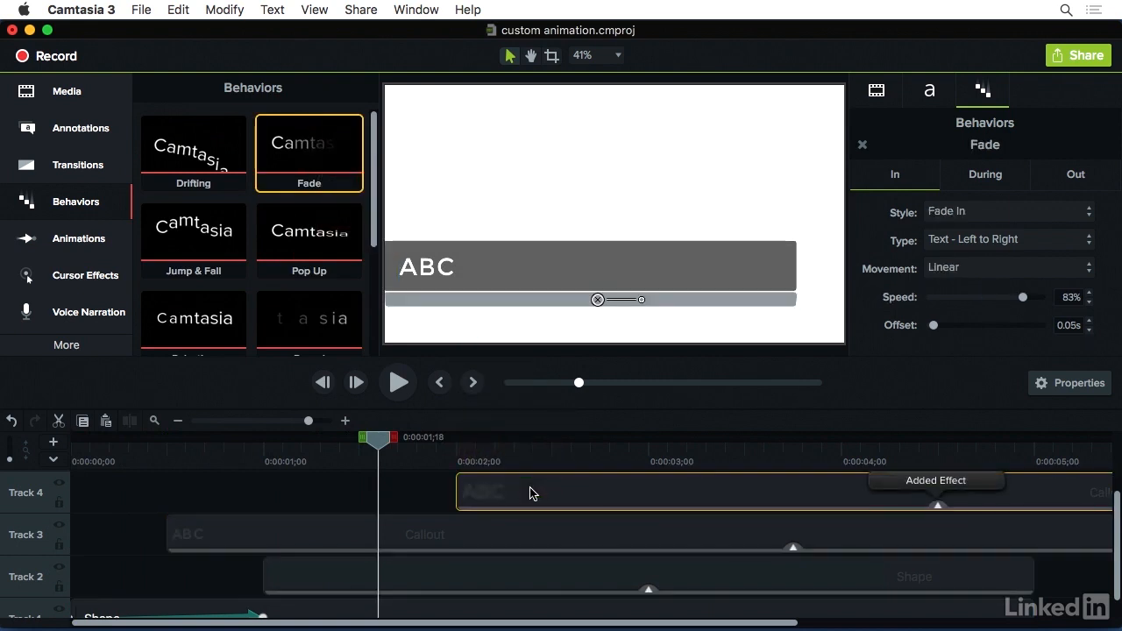
{"action": "left_click_drag", "start_coordinate": [378, 438], "coordinate": [415, 449]}
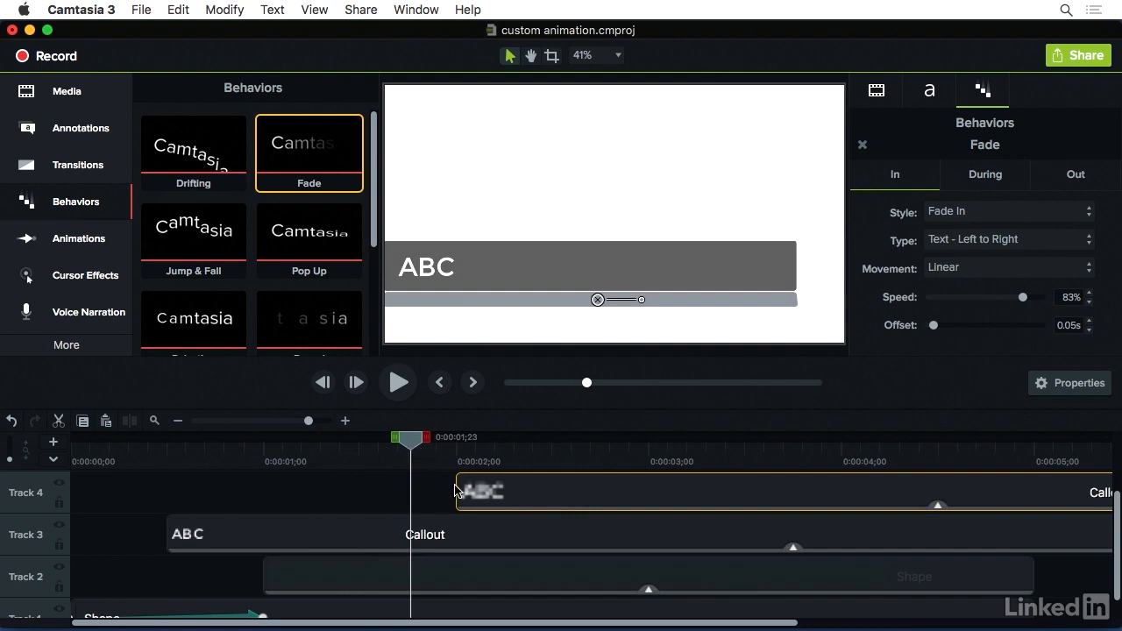
{"action": "left_click_drag", "start_coordinate": [457, 488], "coordinate": [410, 487]}
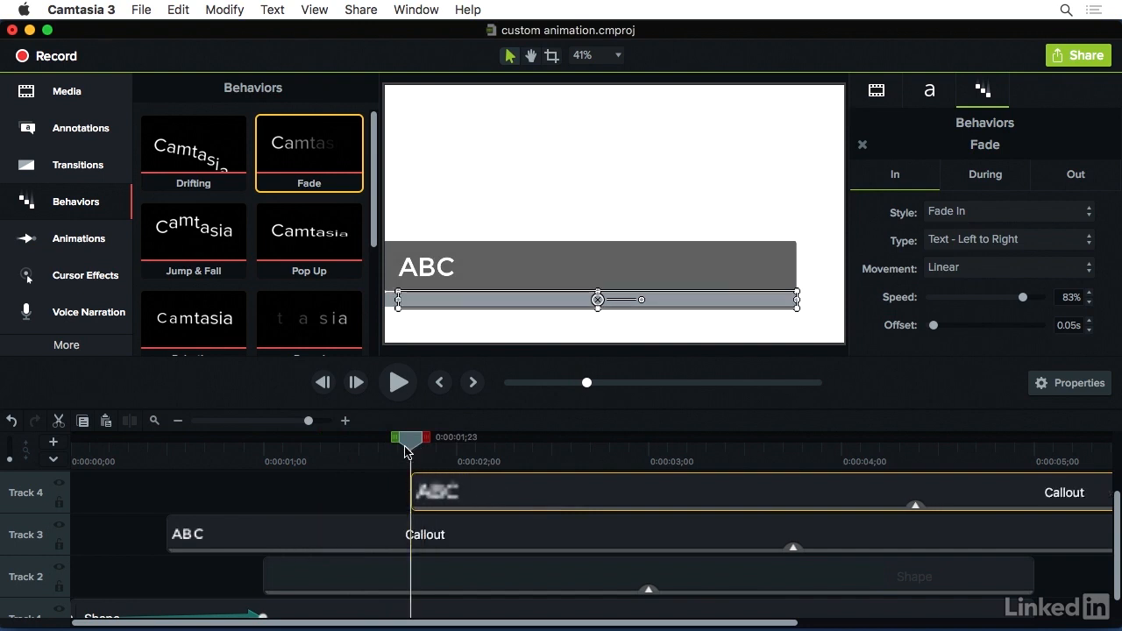
{"action": "left_click_drag", "start_coordinate": [411, 446], "coordinate": [608, 451]}
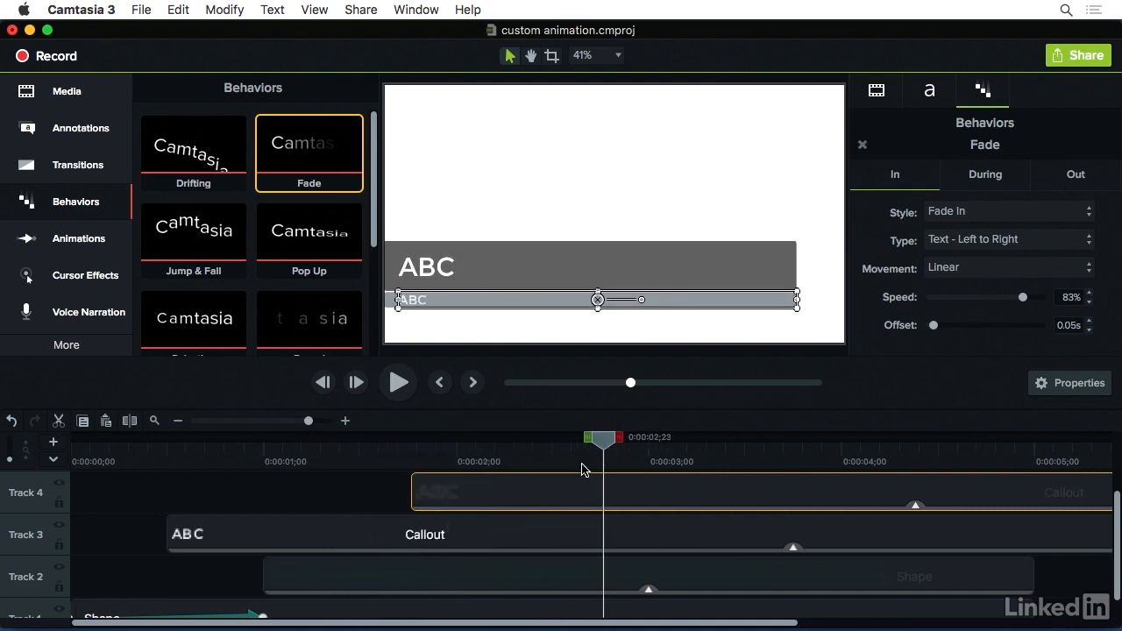
Align the ends of all four clips at 0:00:05;00 and add a Fade transition to the end of each
{"action": "left_click_drag", "start_coordinate": [504, 622], "coordinate": [728, 613]}
{"action": "left_click_drag", "start_coordinate": [997, 596], "coordinate": [967, 494]}
{"action": "left_click_drag", "start_coordinate": [1098, 492], "coordinate": [668, 625]}
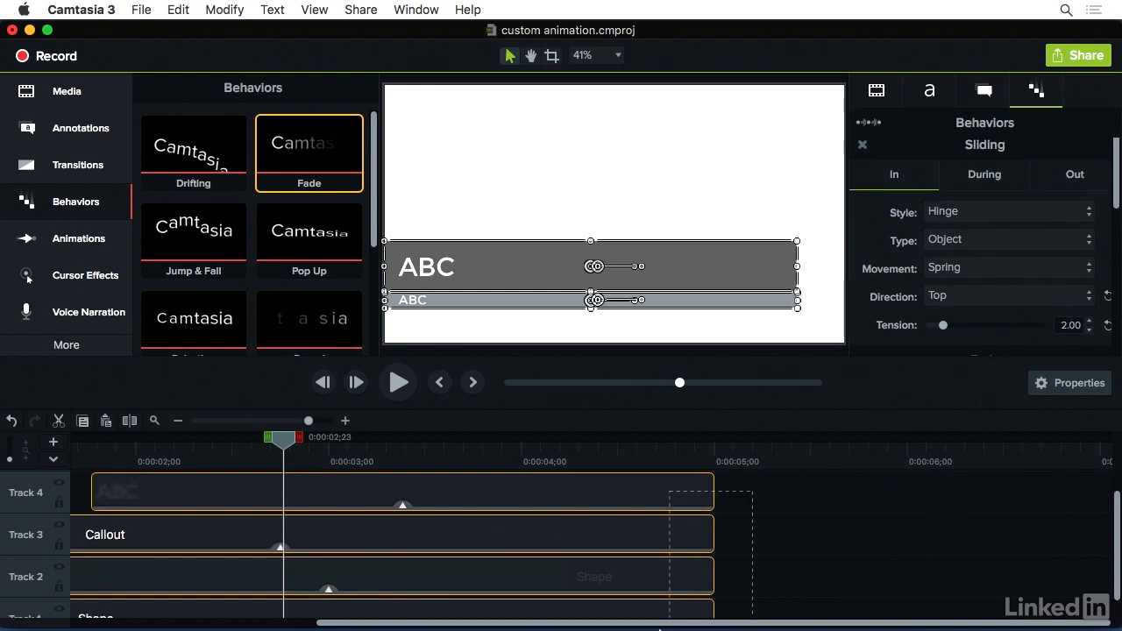
{"action": "left_click", "coordinate": [66, 165]}
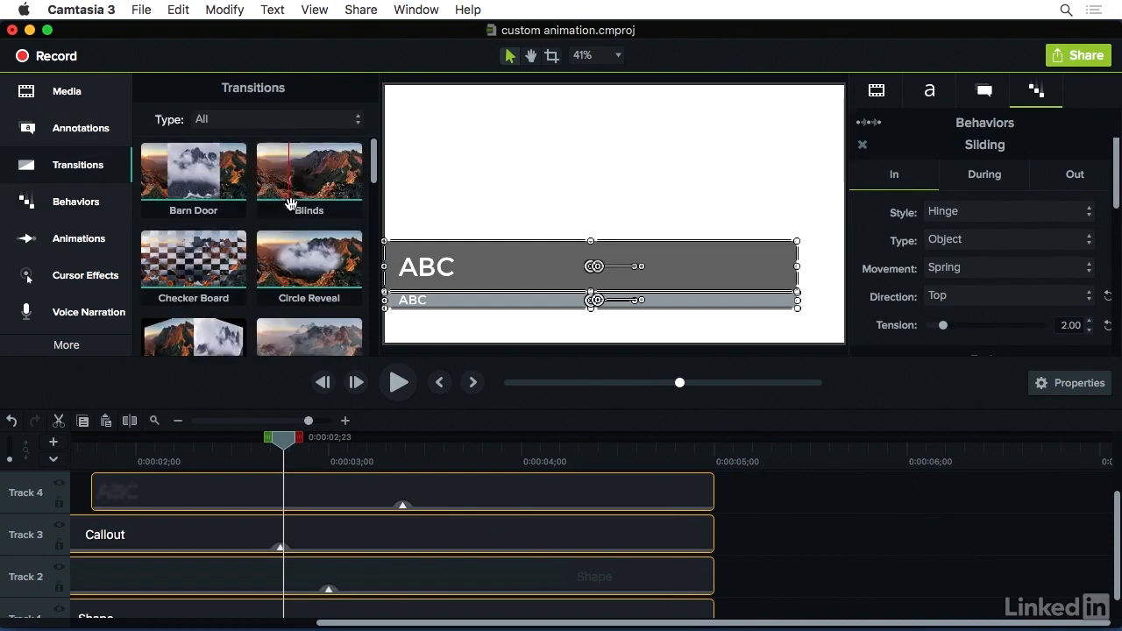
{"action": "left_click_drag", "start_coordinate": [303, 253], "coordinate": [656, 506]}
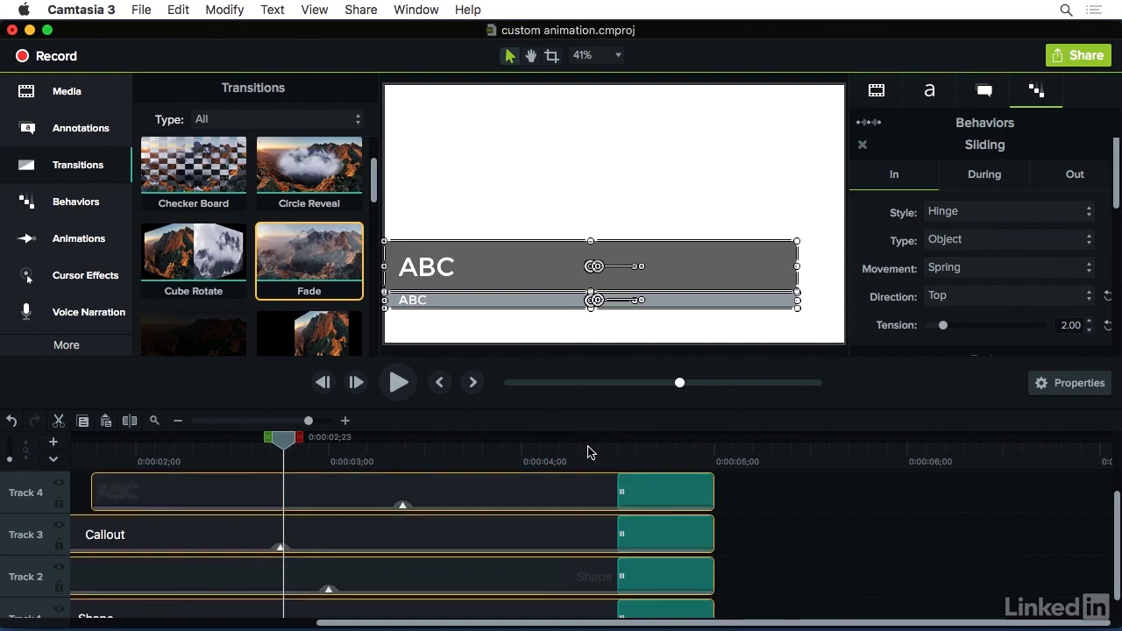
Shorten the closing Fade transitions on all four tracks to about 10 frames each
{"action": "left_click_drag", "start_coordinate": [587, 452], "coordinate": [737, 451]}
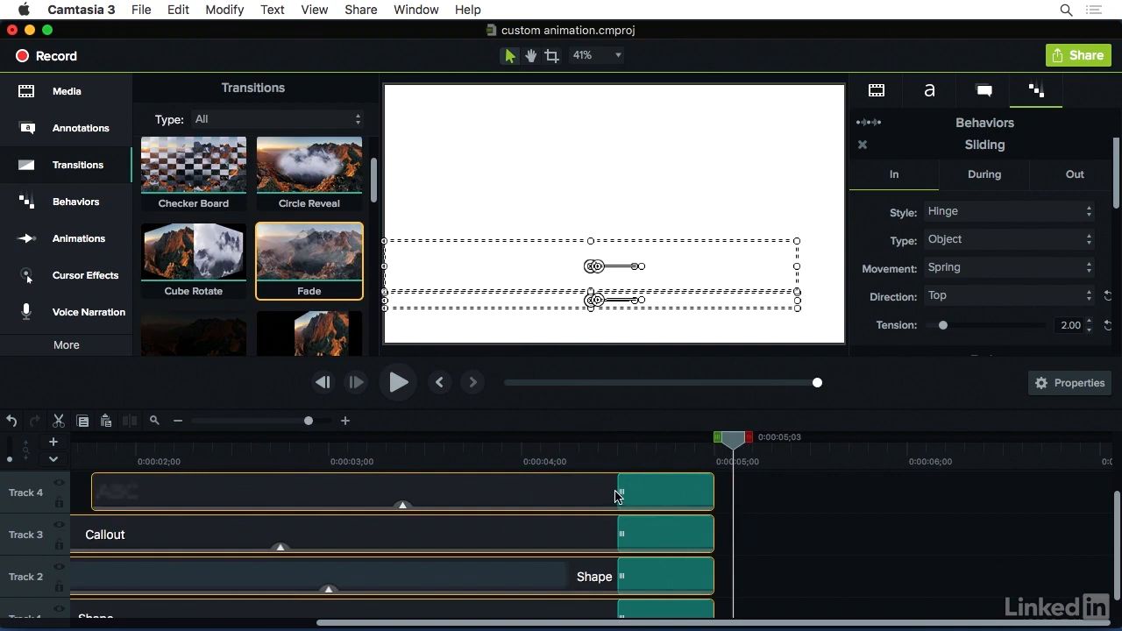
{"action": "left_click_drag", "start_coordinate": [619, 496], "coordinate": [652, 494]}
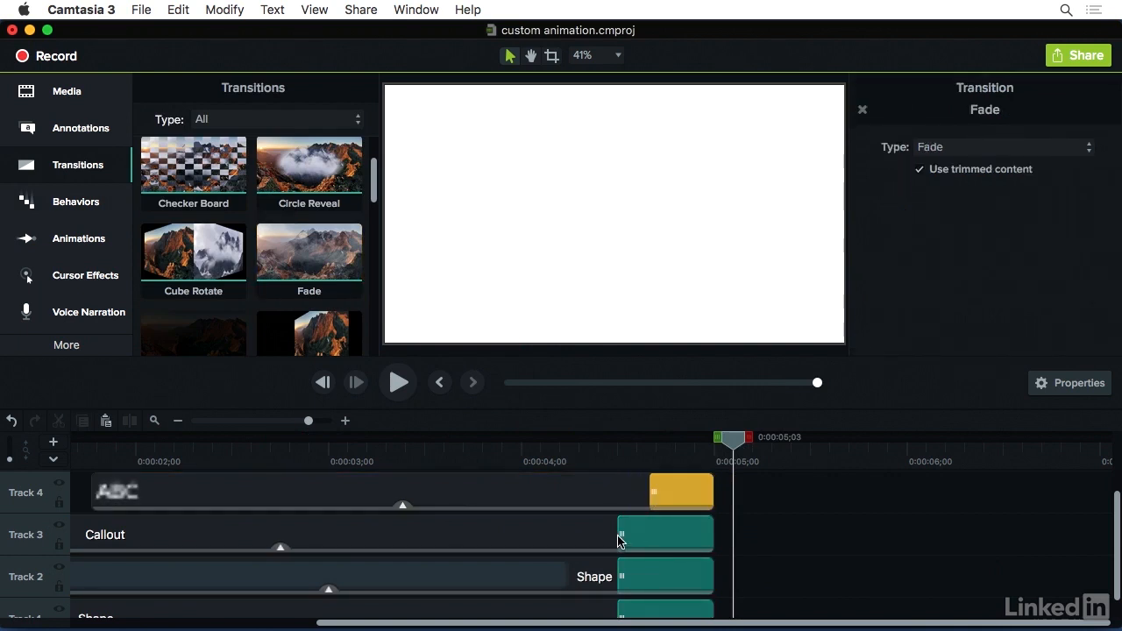
{"action": "left_click_drag", "start_coordinate": [620, 535], "coordinate": [652, 537]}
{"action": "left_click_drag", "start_coordinate": [621, 577], "coordinate": [650, 602]}
{"action": "left_click", "coordinate": [623, 608]}
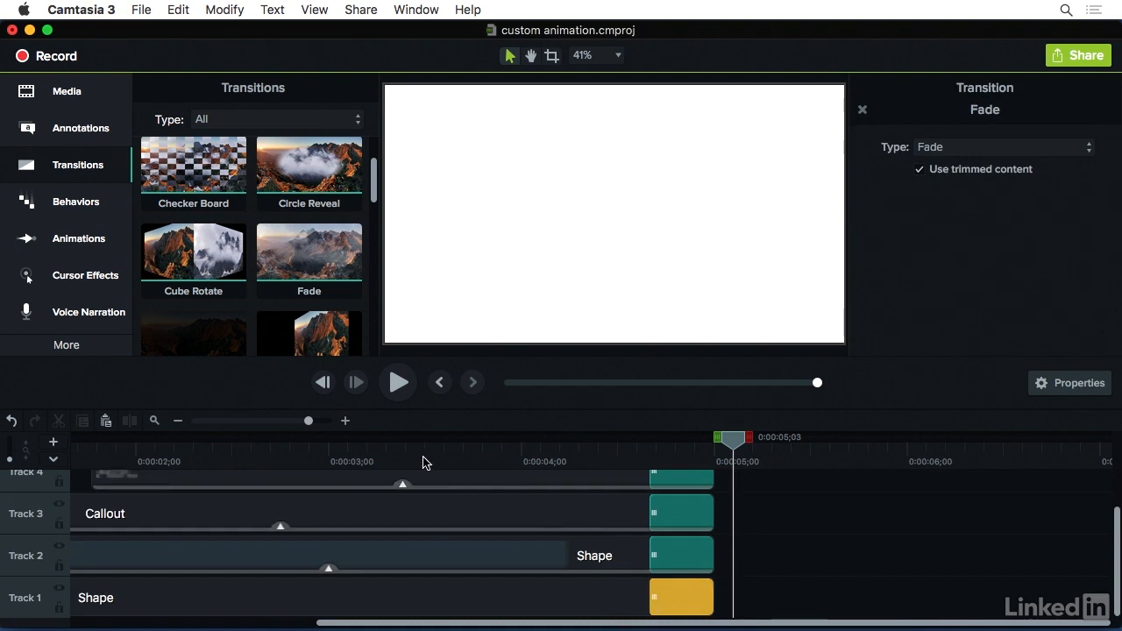
Replace the large bar's placeholder text with "EXPLORE California" and the thin strip's with "Cycle California"
{"action": "left_click", "coordinate": [422, 457]}
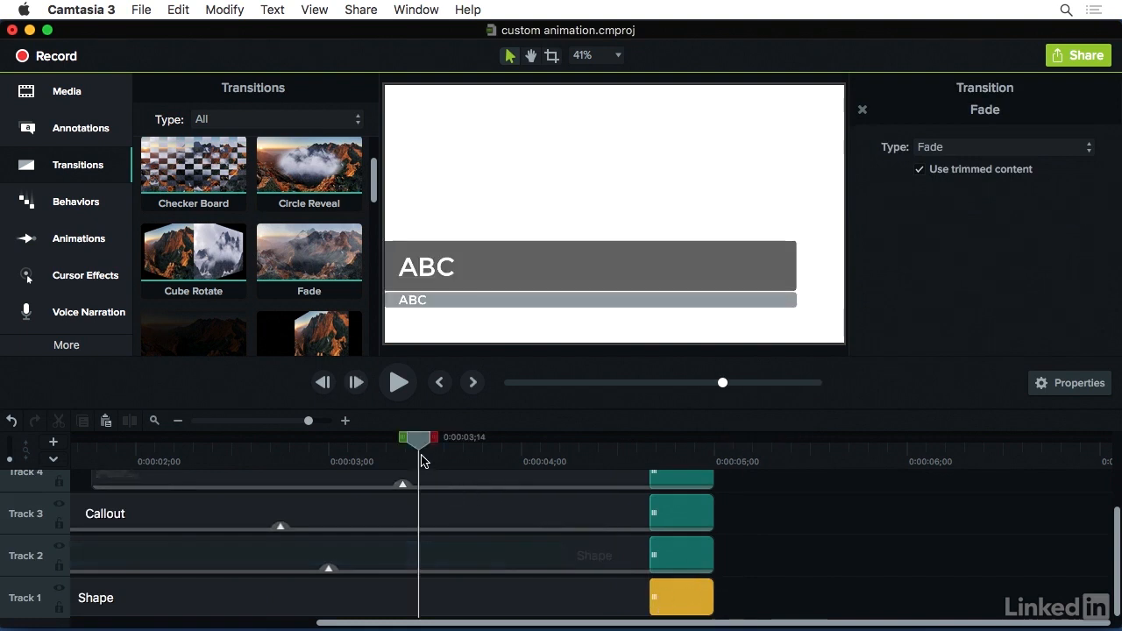
{"action": "double_click", "coordinate": [422, 268]}
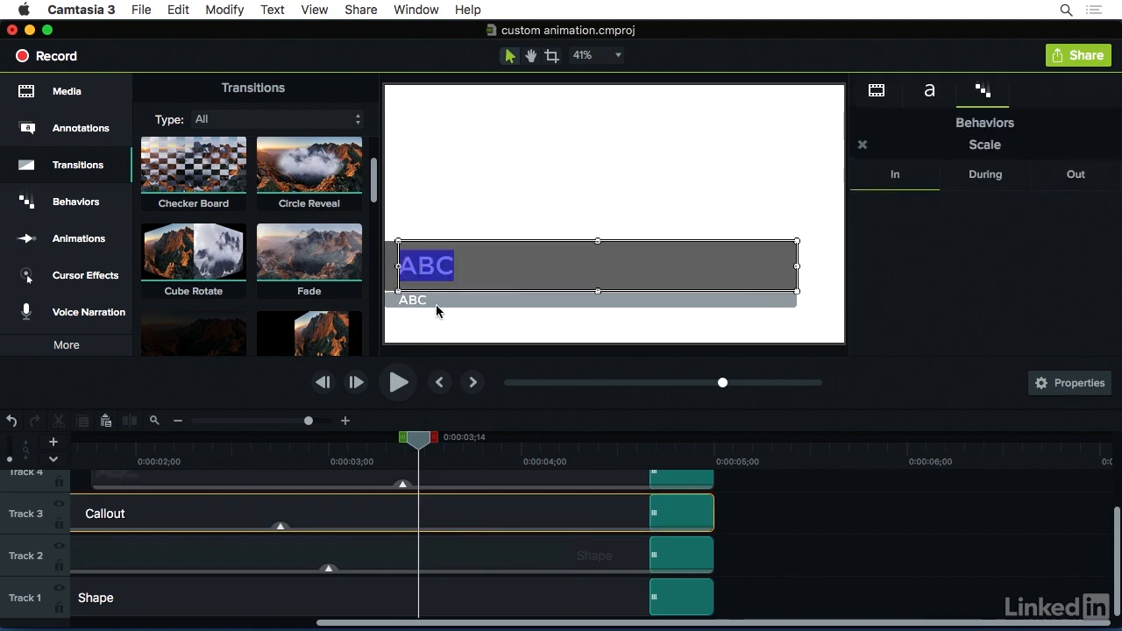
{"action": "type", "text": "EXP"}
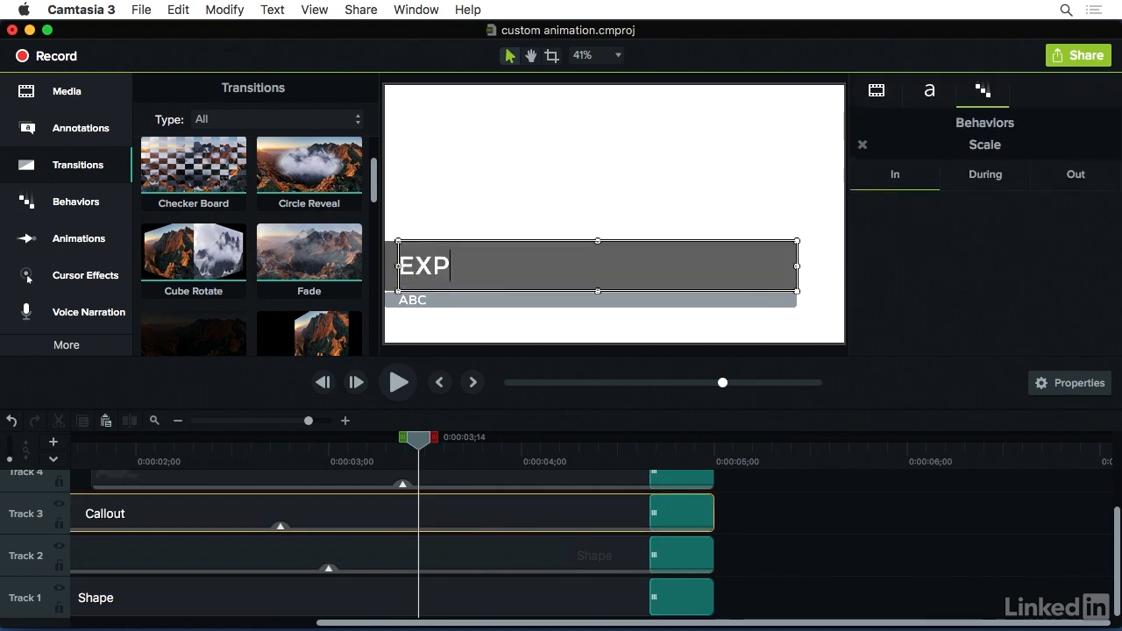
{"action": "type", "text": "LORE California"}
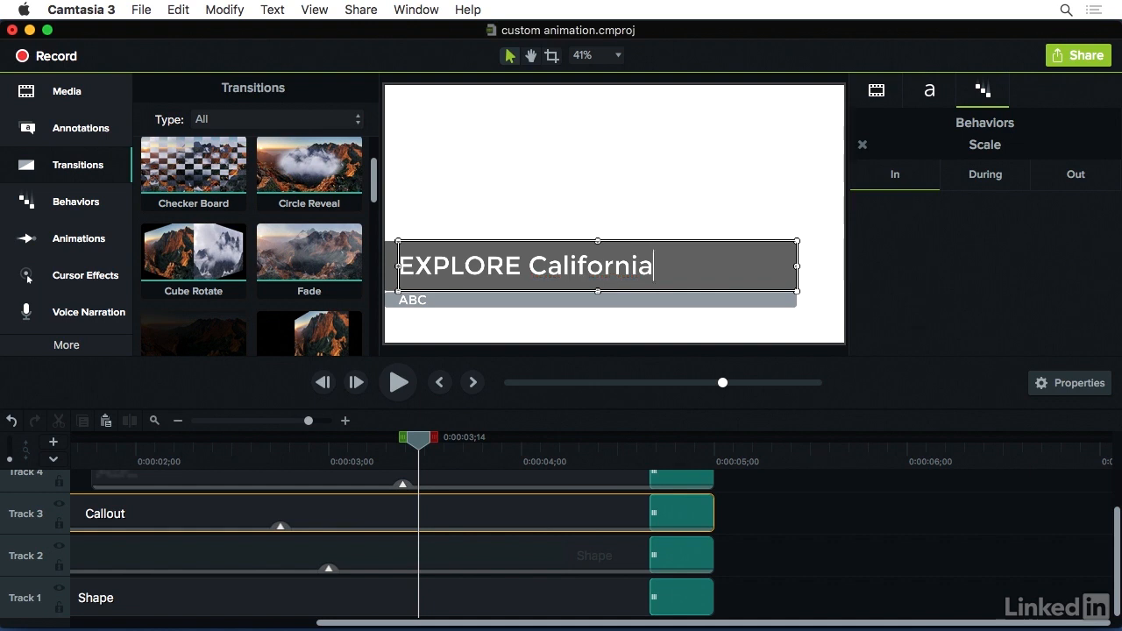
{"action": "double_click", "coordinate": [417, 302]}
{"action": "type", "text": "Cycle California"}
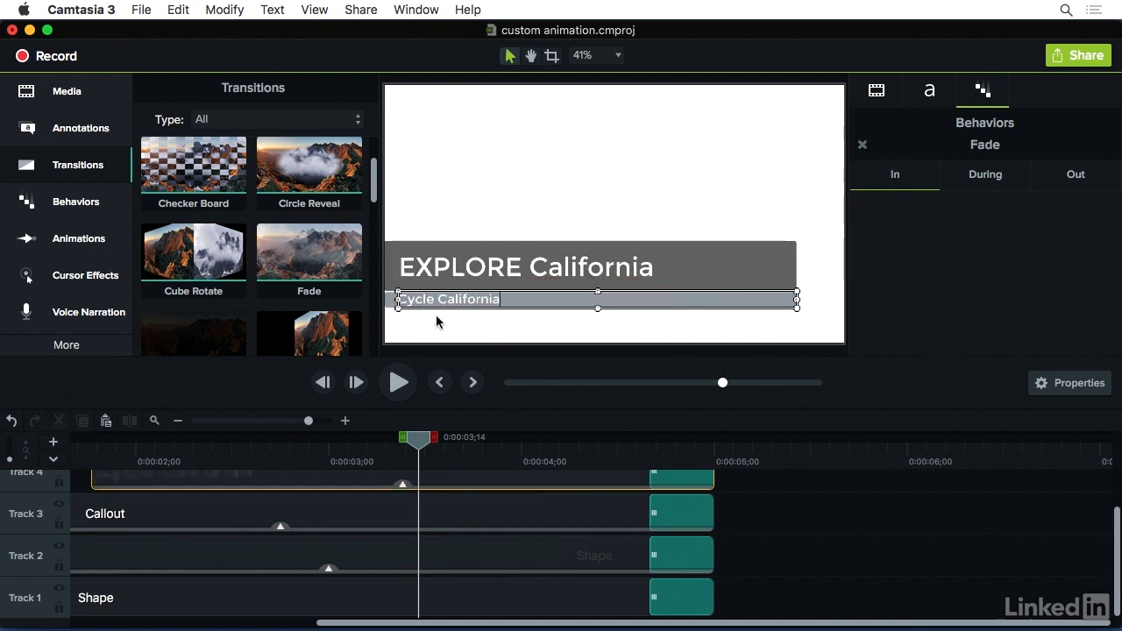
{"action": "left_click", "coordinate": [436, 331]}
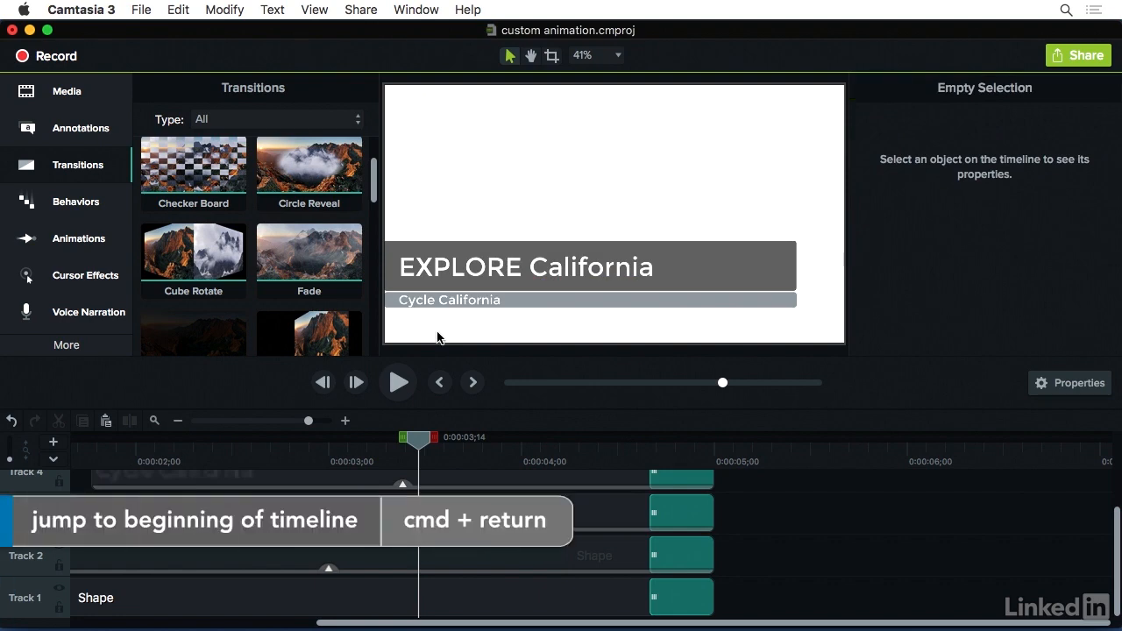
Play the finished lower-third animation from the beginning of the timeline
{"action": "key", "text": "super+Return"}
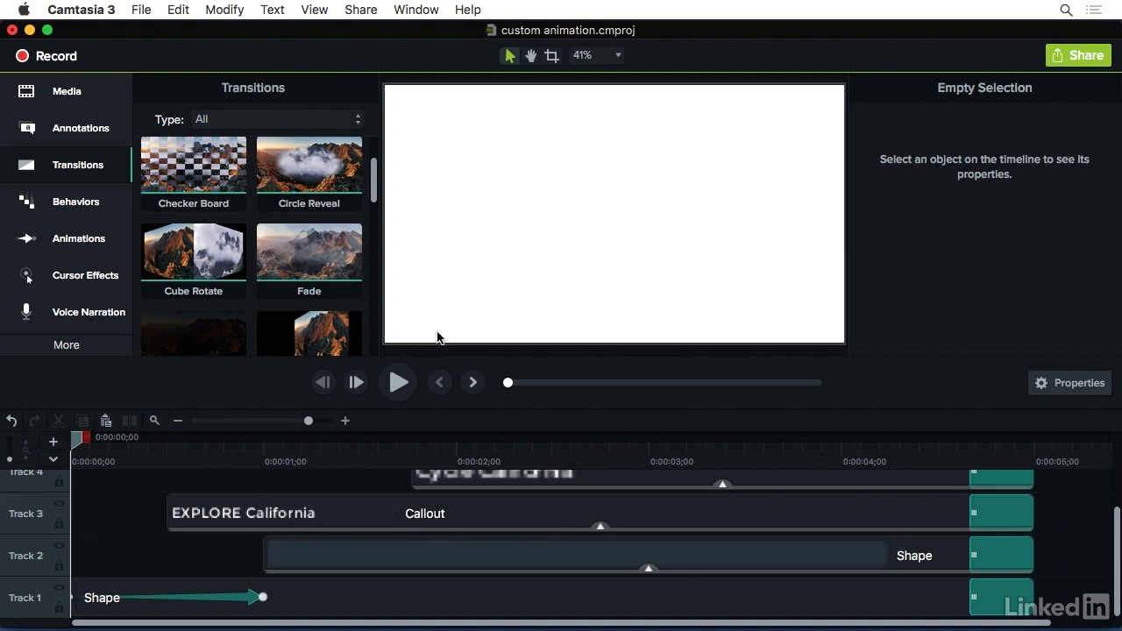
{"action": "key", "text": "space"}
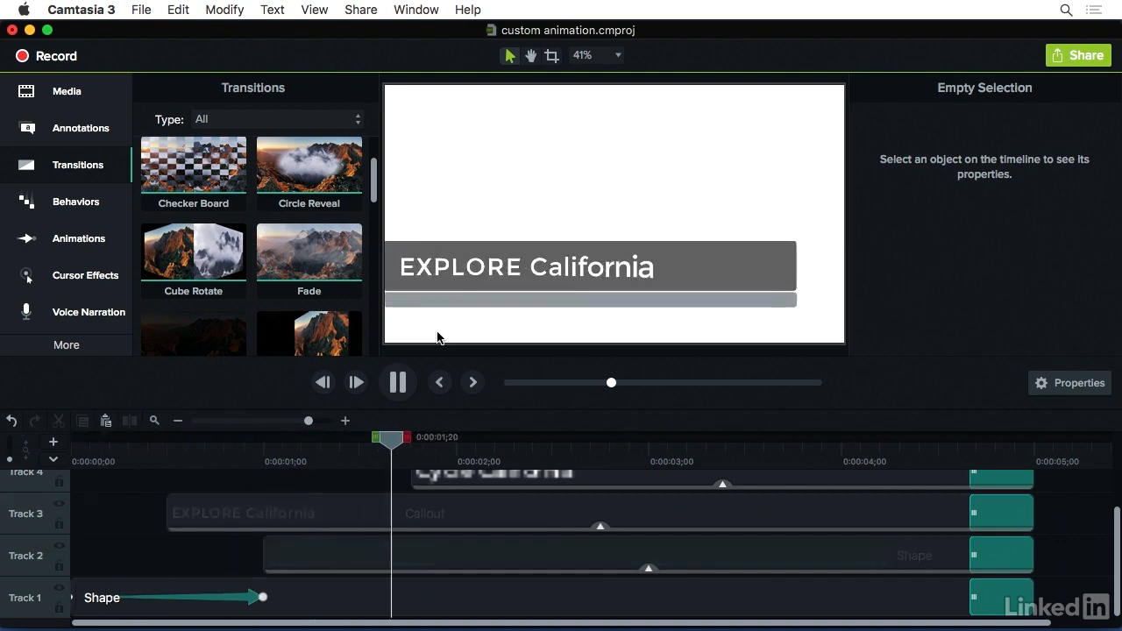